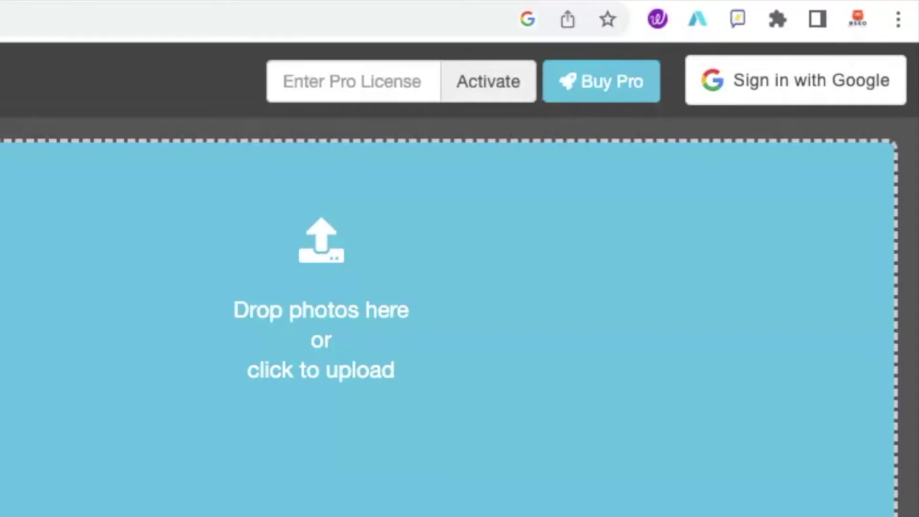
Sign in with Google and zoom the map in on IMG_8919.jpg's marker at Convict Lake.
left_click(821, 81)
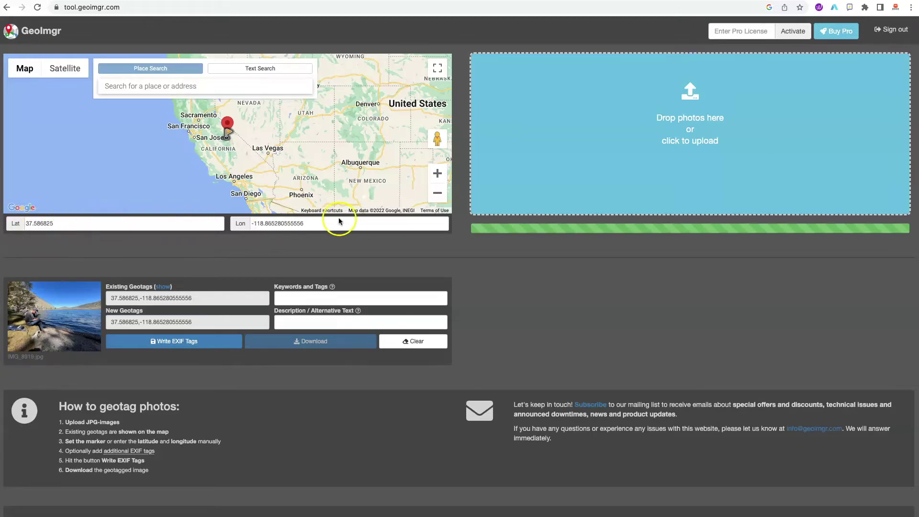
left_click(437, 174)
left_click(437, 173)
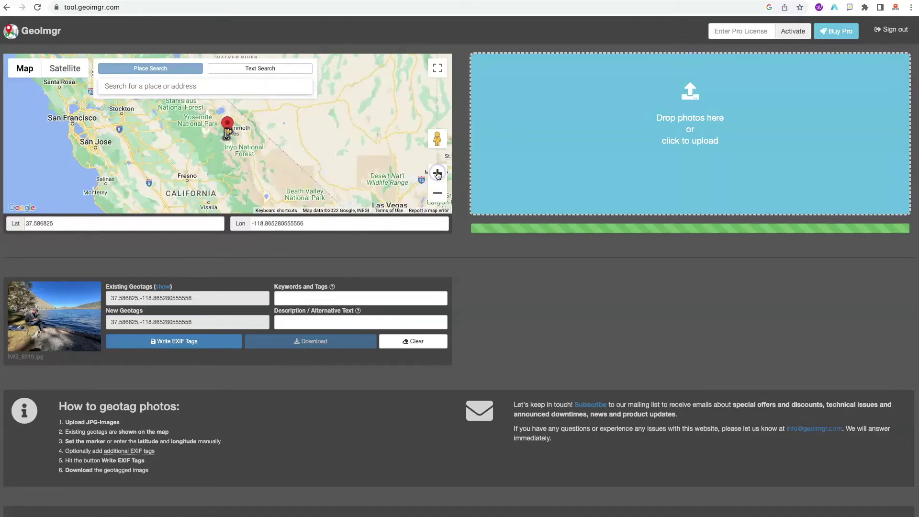
left_click(437, 174)
left_click(438, 173)
left_click(437, 173)
left_click(437, 173)
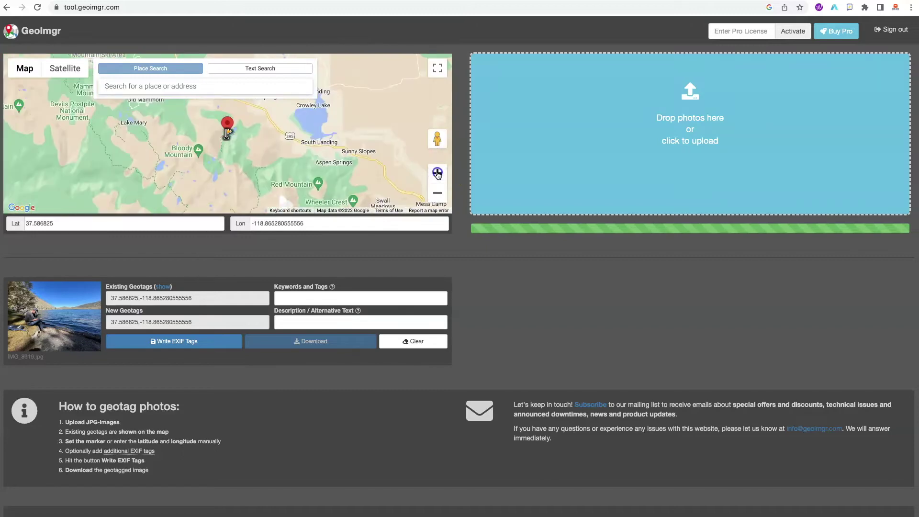
left_click(437, 173)
left_click(437, 173)
left_click(438, 173)
left_click(370, 138)
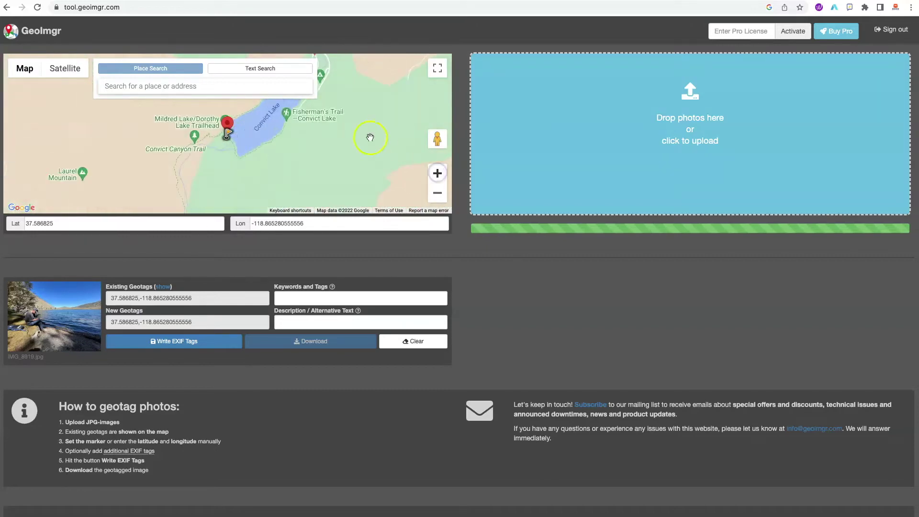
Center Convict Lake and the marker, then zoom back out to central California.
left_click_drag(308, 145, 290, 180)
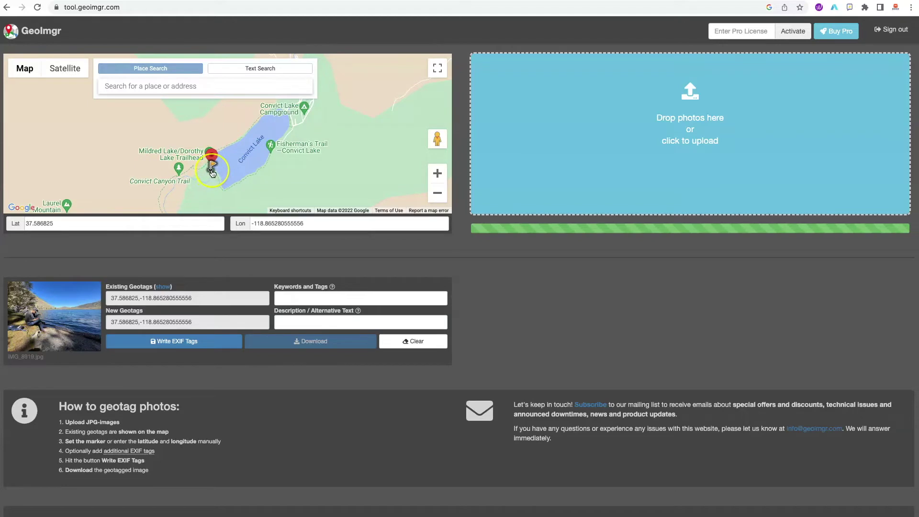
left_click(282, 116)
left_click(438, 193)
left_click(437, 193)
left_click(517, 285)
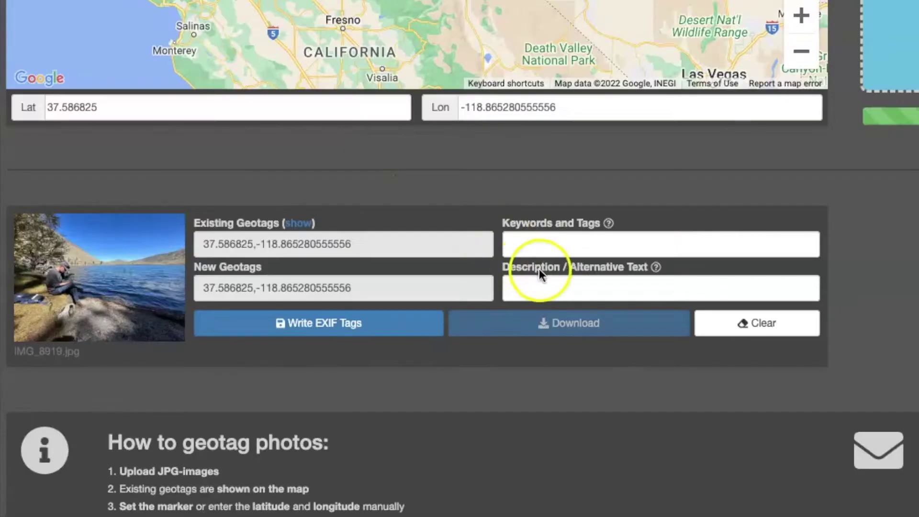
Paste 'hiking near bishop, mountain vacation, easy hikes near mammoth' into Keywords and Tags and verify the list.
left_click(298, 300)
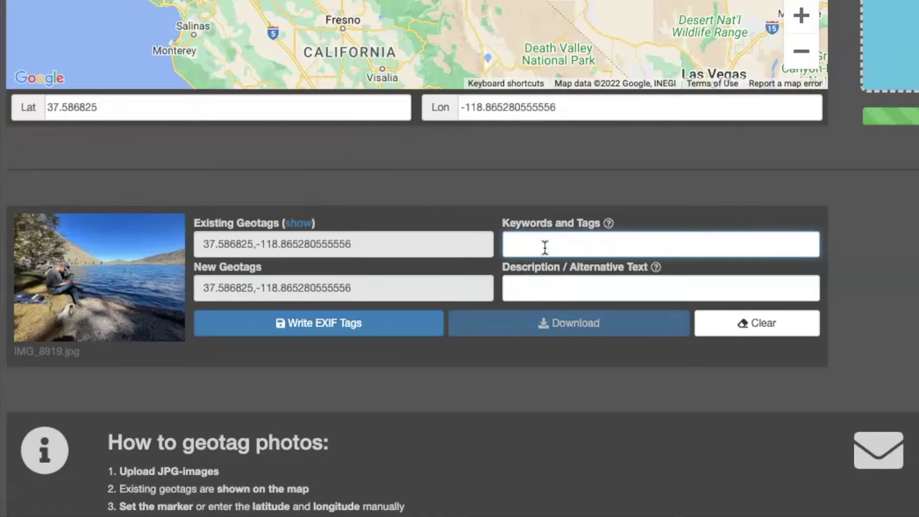
left_click(529, 240)
key("super+v")
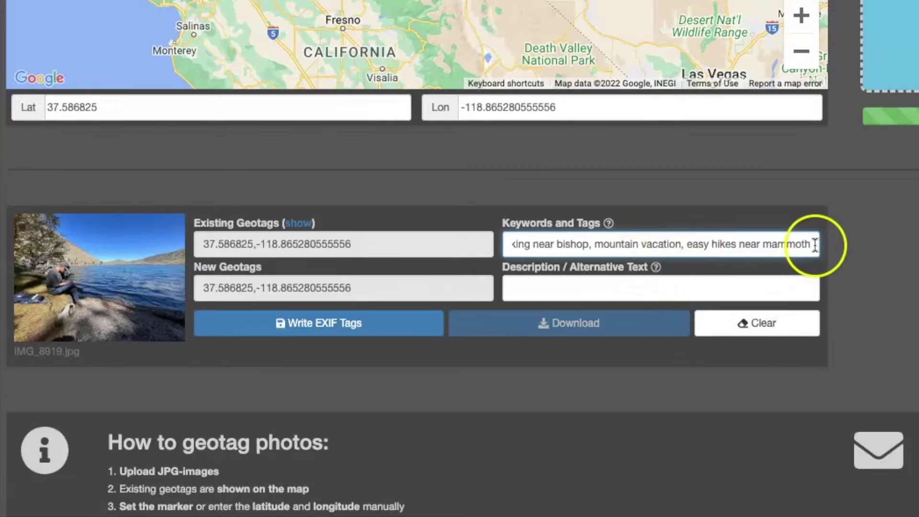
left_click_drag(815, 244, 589, 239)
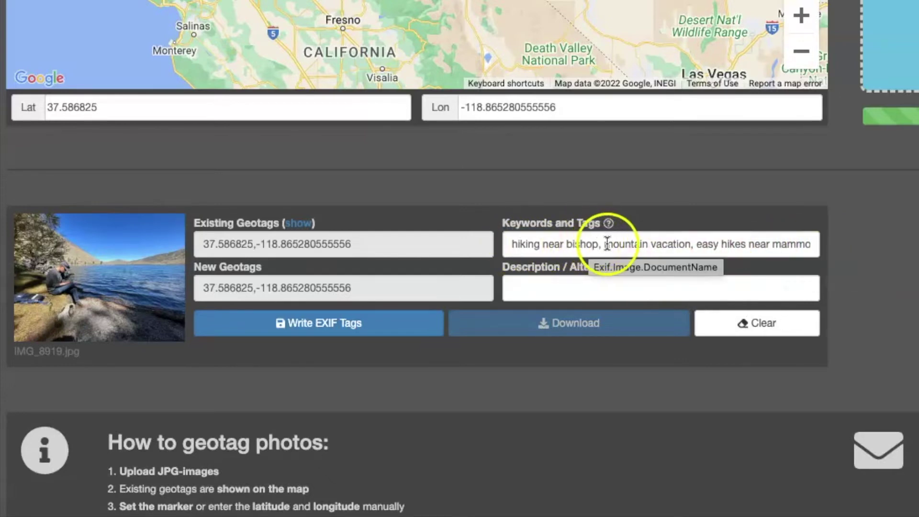
left_click(674, 245)
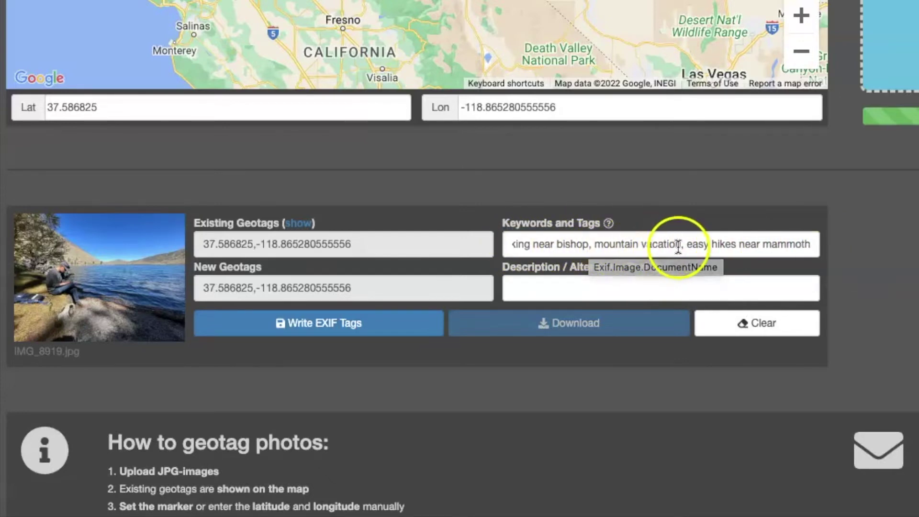
scroll(892, 258, "down", 1)
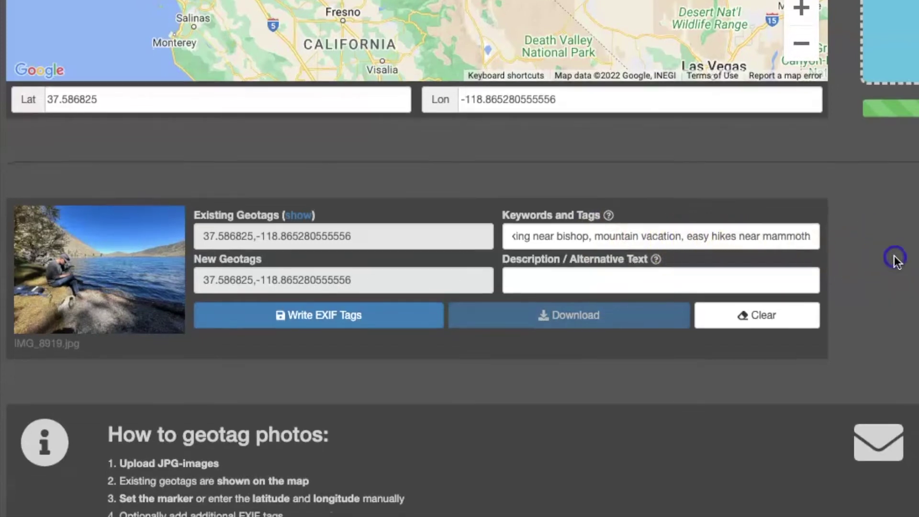
scroll(641, 327, "up", 1)
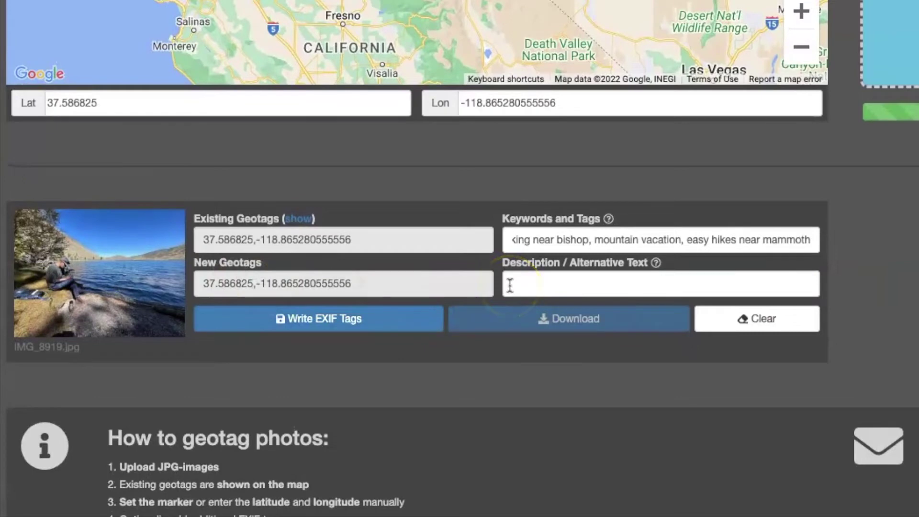
Paste the family-friendly Bishop and Mammoth Lakes hiking text into Description / Alternative Text.
left_click(510, 285)
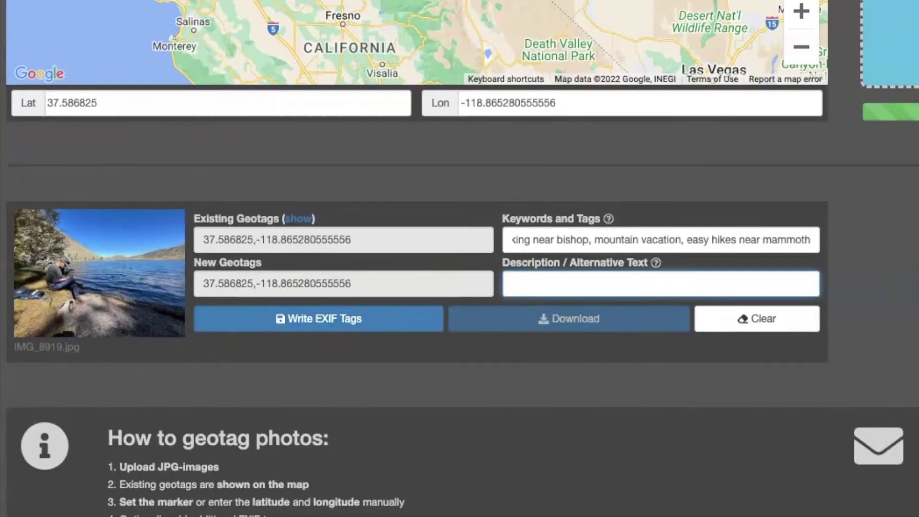
key("super+v")
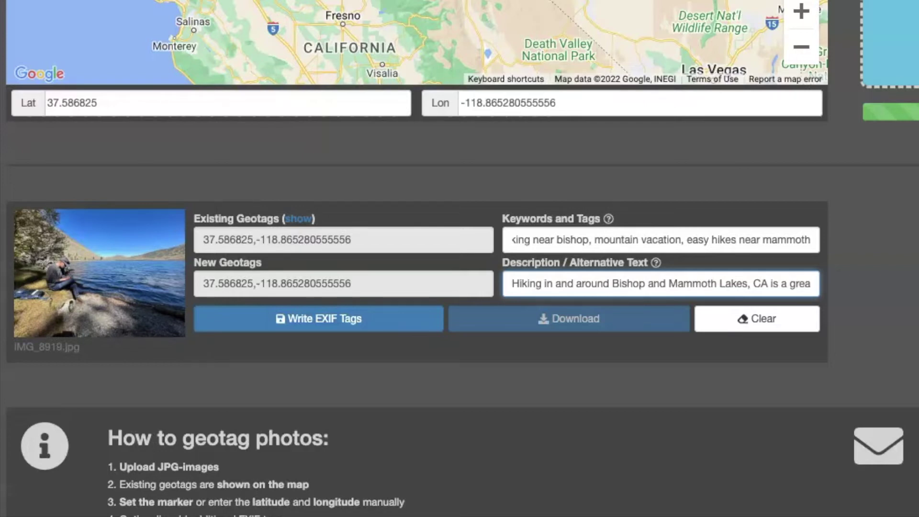
scroll(622, 235, "left", 2)
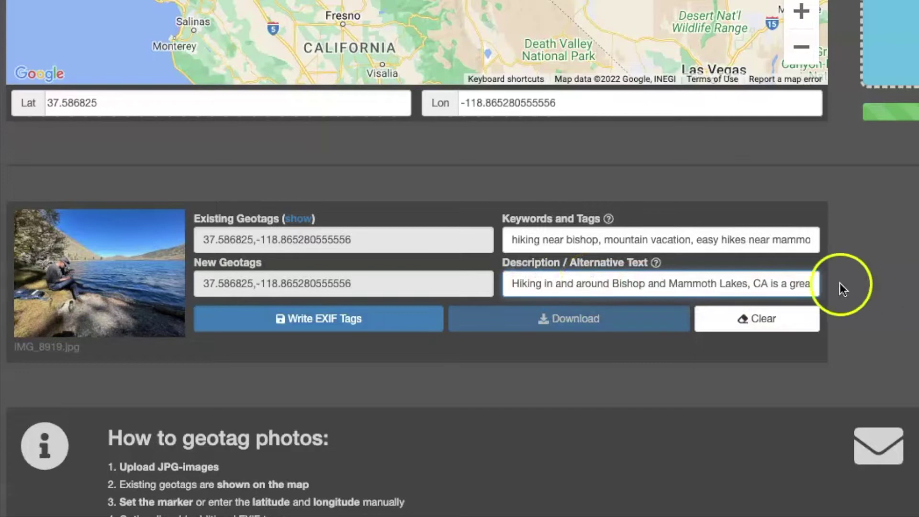
scroll(795, 280, "right", 3)
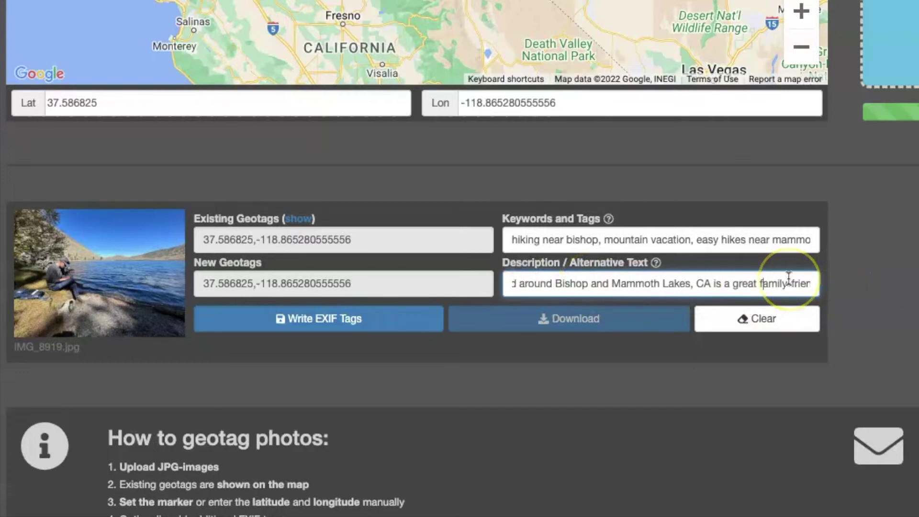
left_click(865, 285)
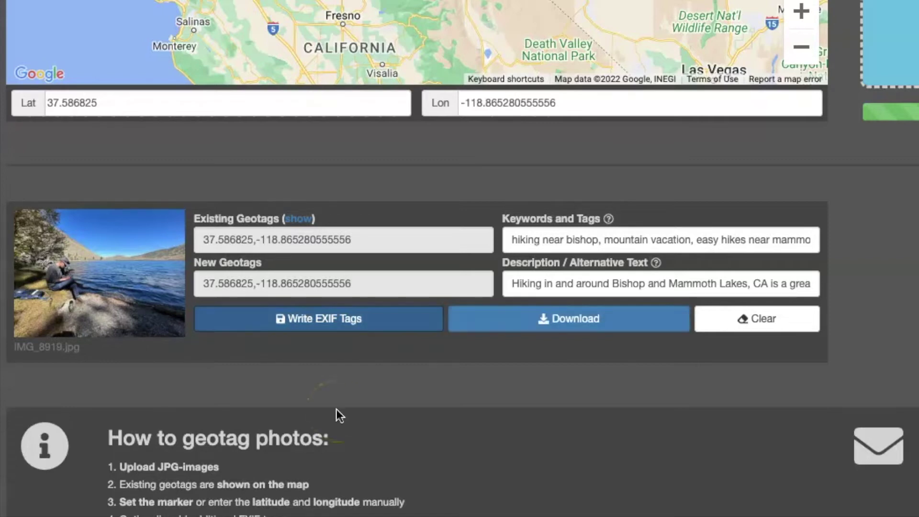
Write the EXIF tags into IMG_8919.jpg and download the tagged copy.
left_click(302, 324)
left_click(563, 330)
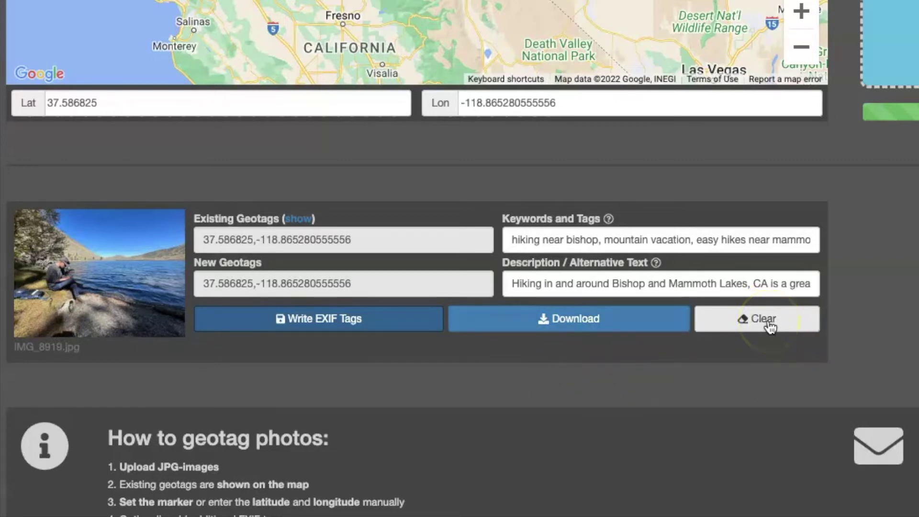
left_click(656, 399)
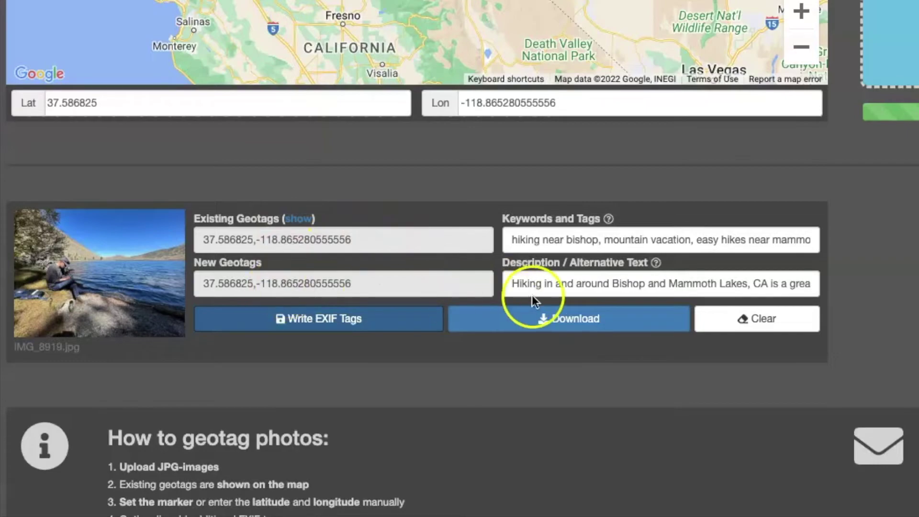
left_click(587, 326)
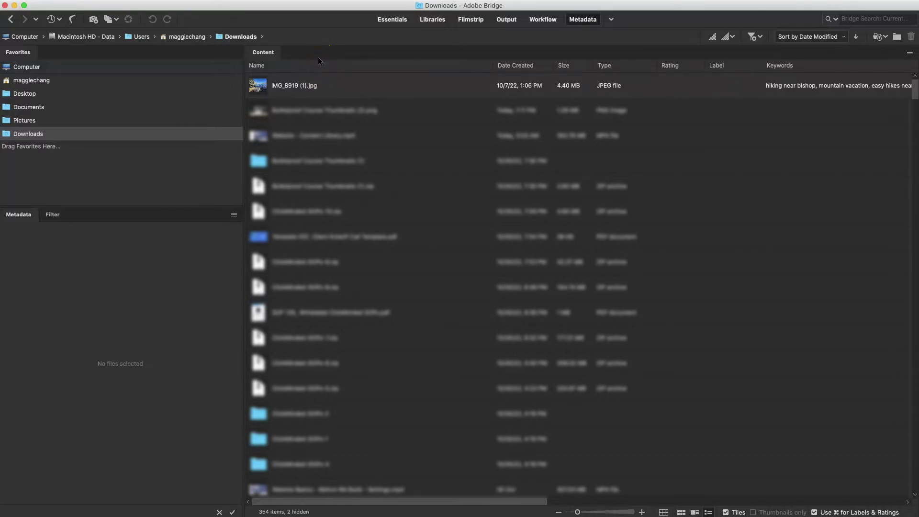
Select IMG_8919 (1).jpg in Bridge's Downloads folder and view its File Properties metadata.
left_click(355, 87)
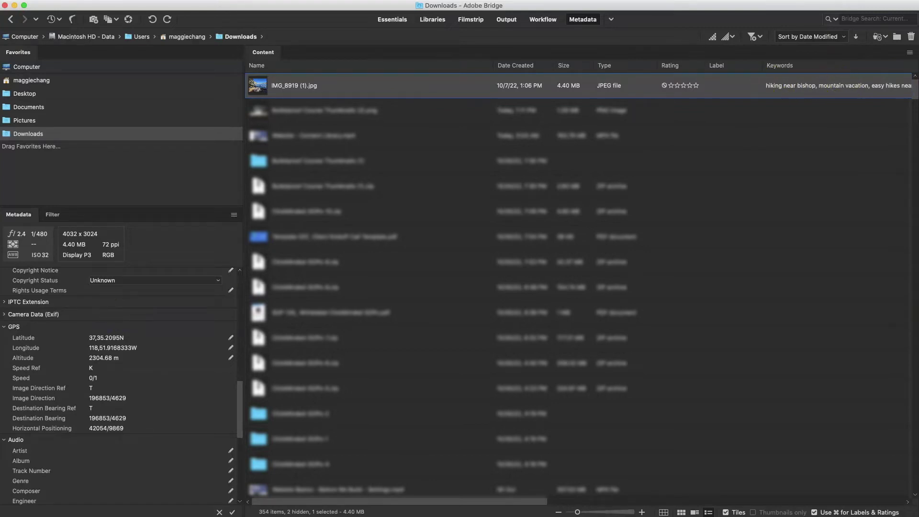
scroll(43, 408, "down", 8)
scroll(42, 406, "up", 20)
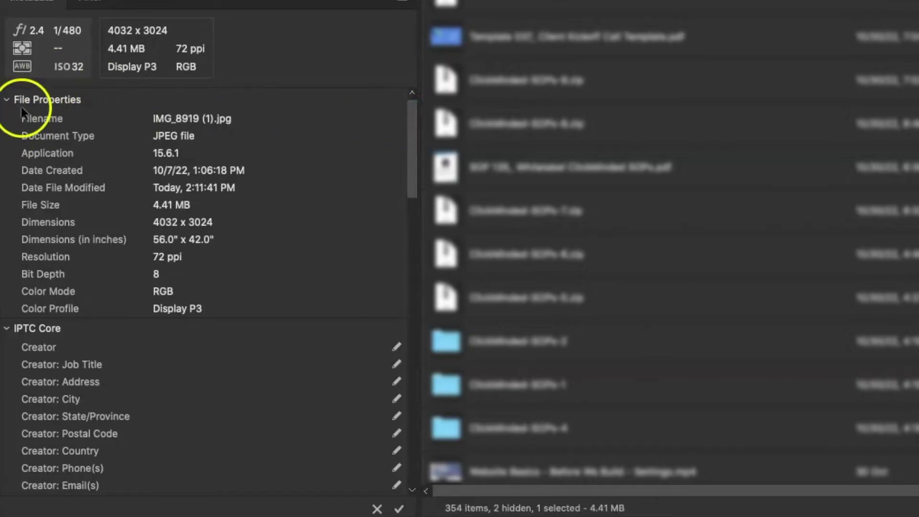
left_click(167, 112)
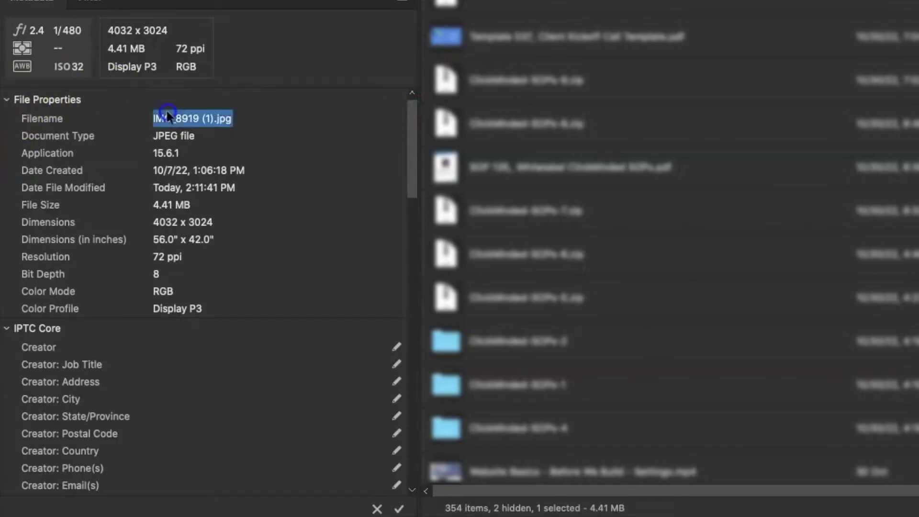
left_click(201, 117)
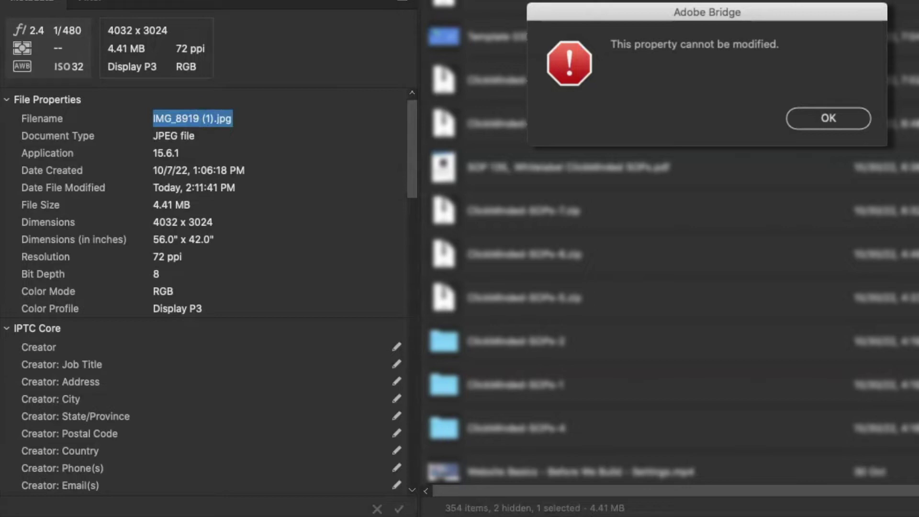
key("Return")
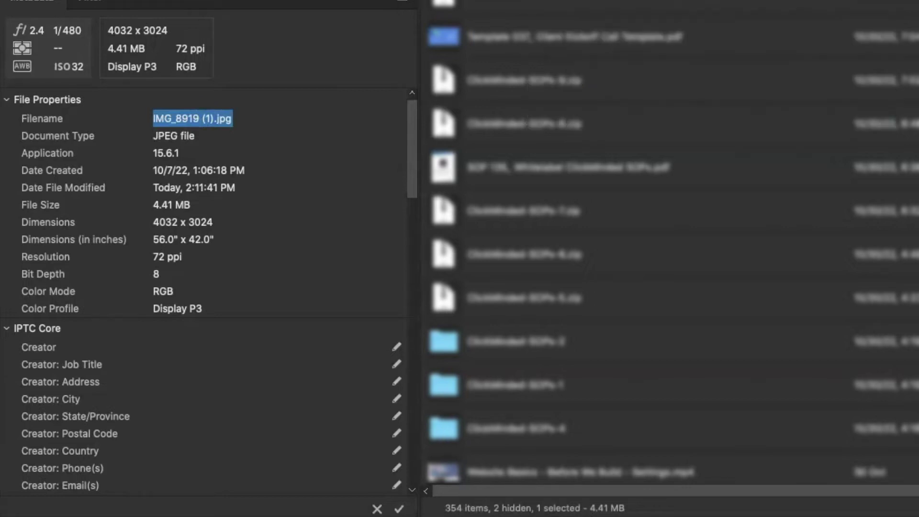
left_click(271, 151)
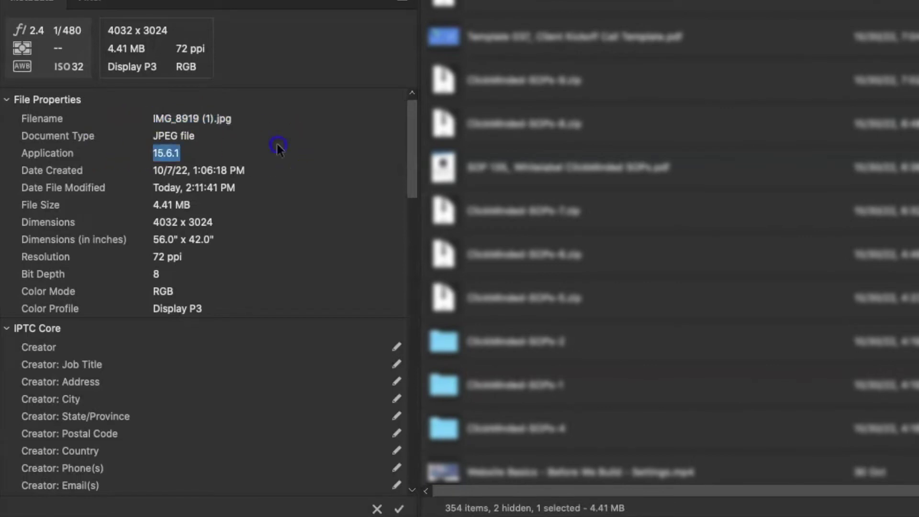
left_click(258, 136)
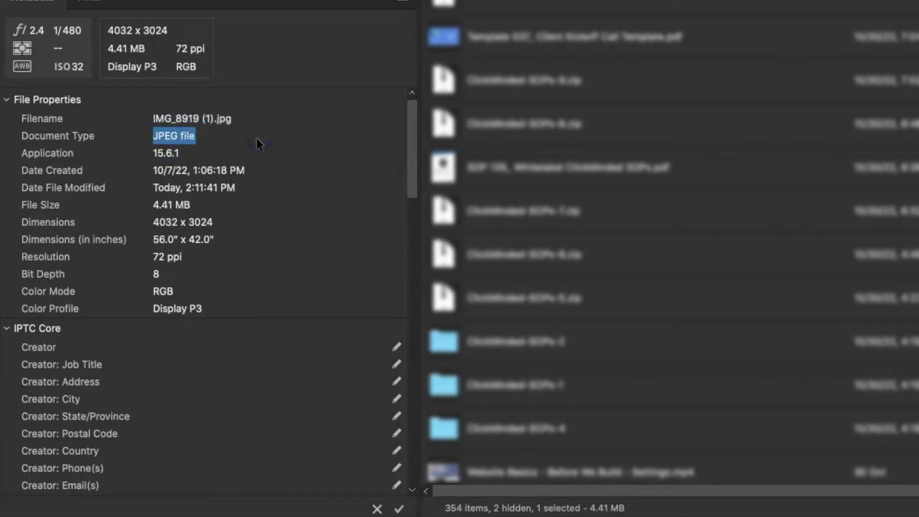
left_click(211, 173)
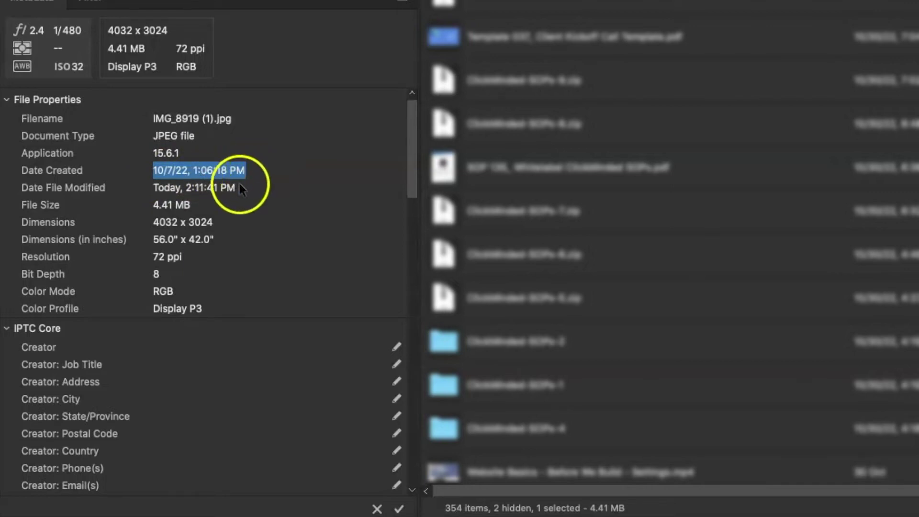
left_click_drag(235, 188, 154, 189)
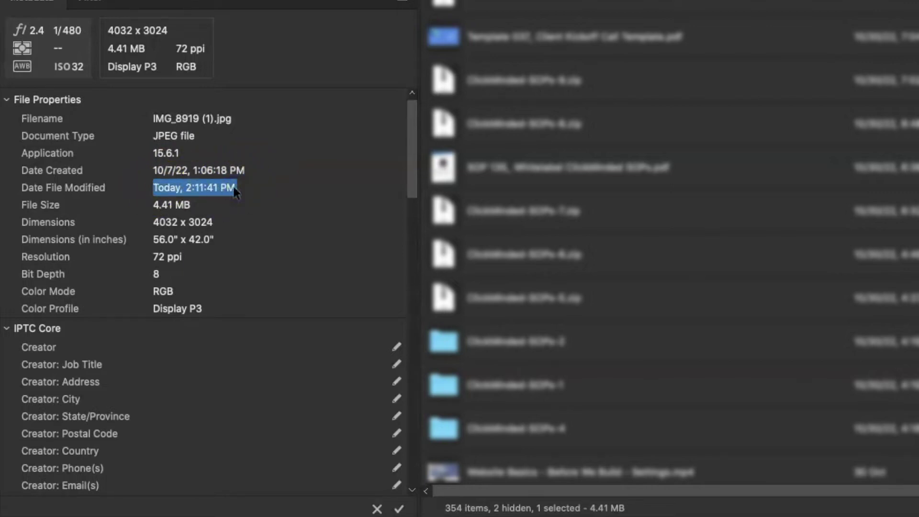
left_click_drag(153, 205, 362, 209)
left_click_drag(220, 222, 338, 240)
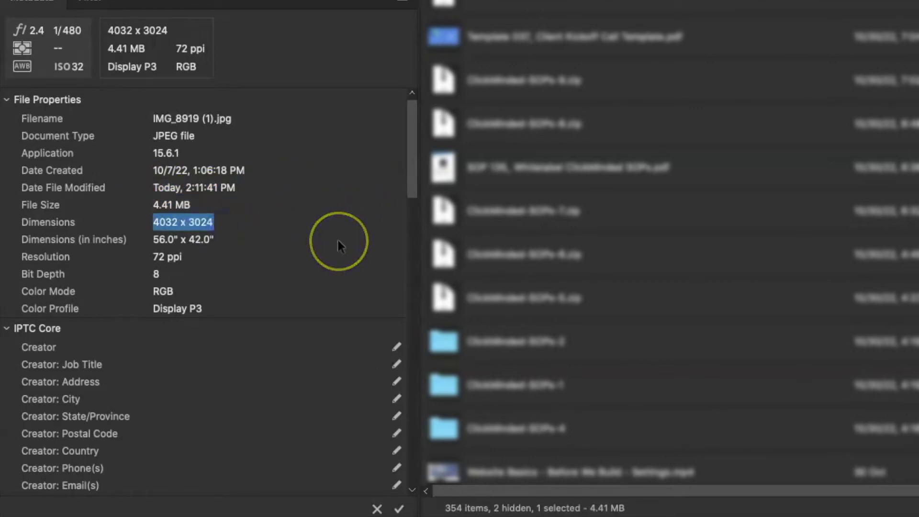
left_click_drag(205, 245, 203, 230)
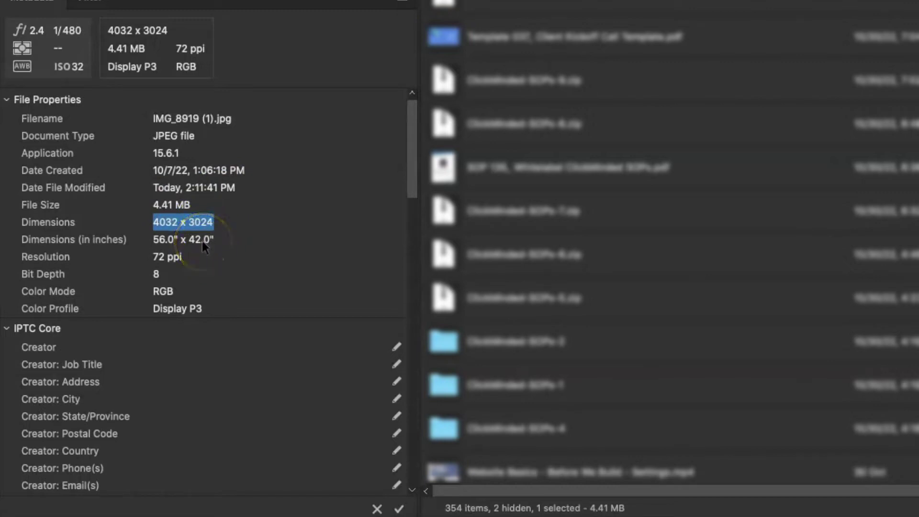
left_click_drag(192, 256, 294, 257)
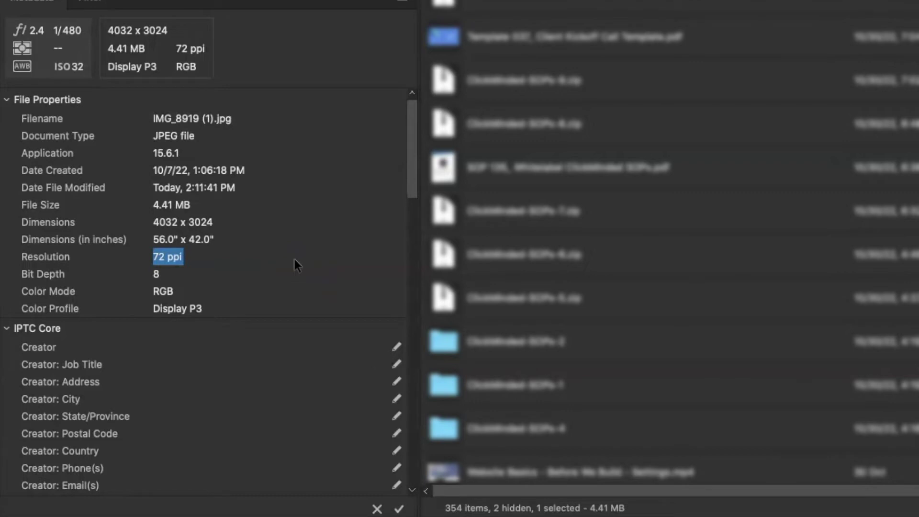
left_click_drag(226, 273, 169, 280)
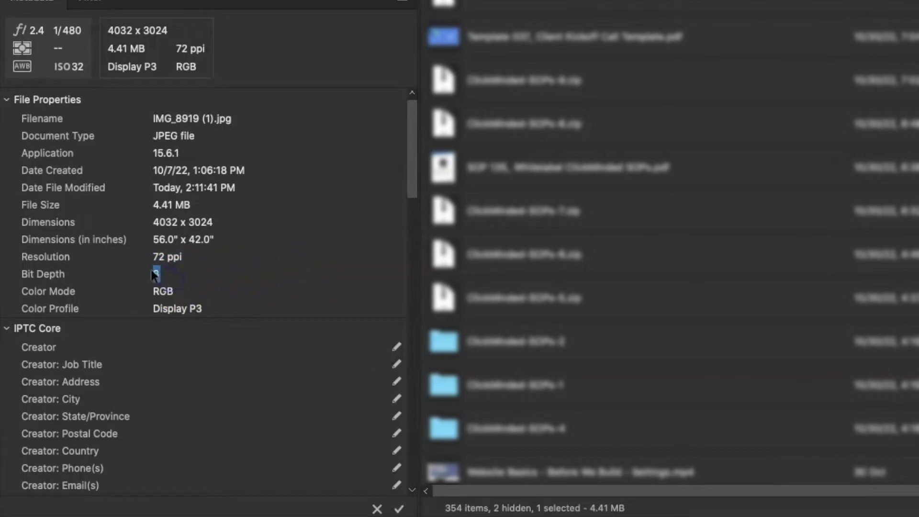
left_click_drag(229, 289, 234, 296)
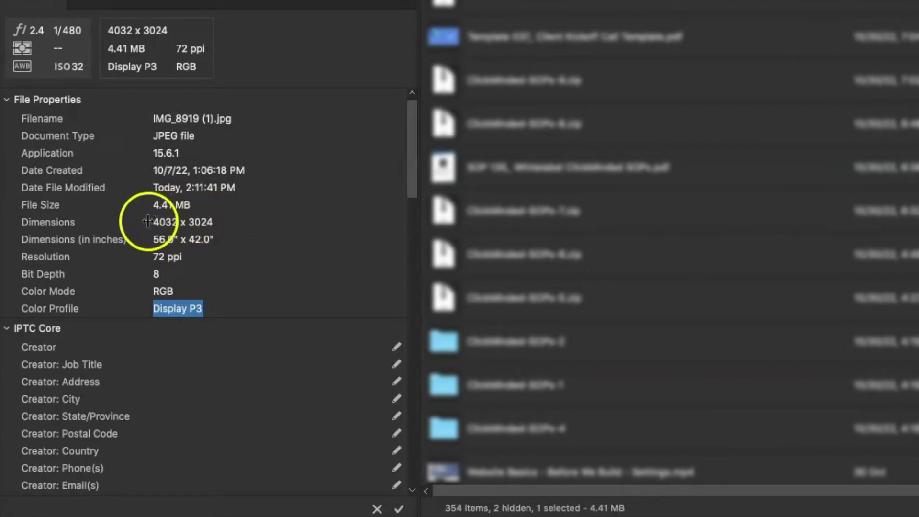
left_click(225, 223)
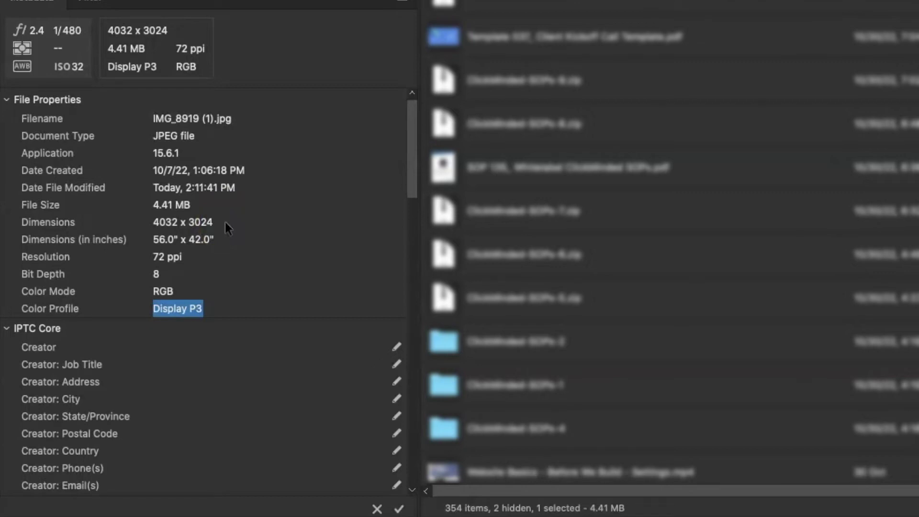
left_click(240, 218)
key("Escape")
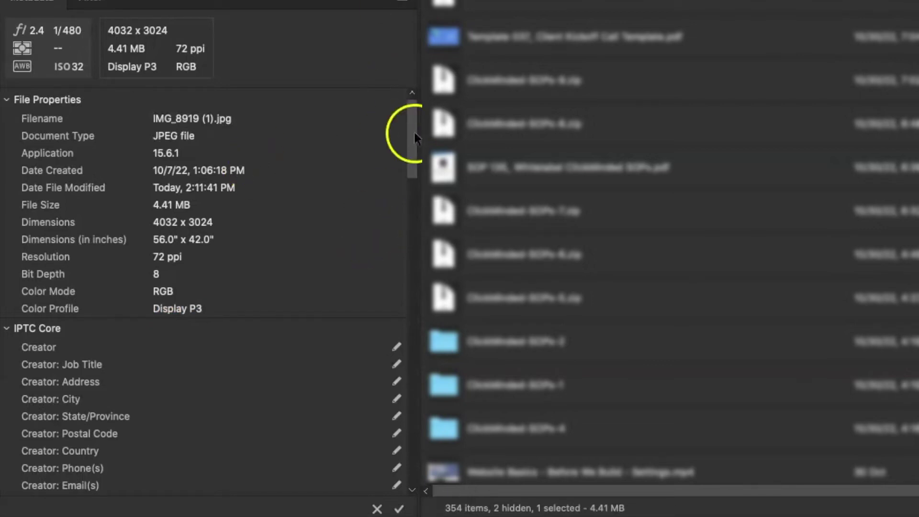
Scroll to IPTC Core and step through the Creator, Job Title, Address, City and State/Province fields.
left_click_drag(413, 131, 411, 178)
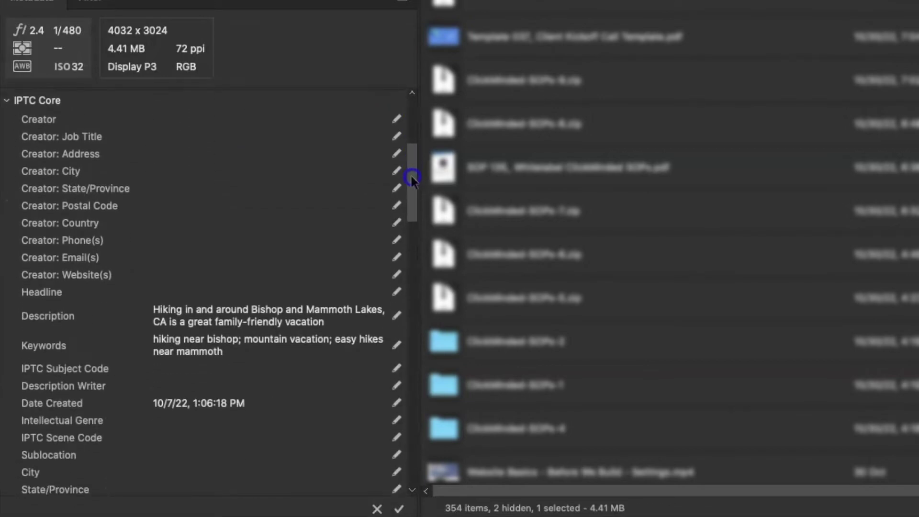
left_click(201, 135)
left_click(193, 157)
left_click(185, 185)
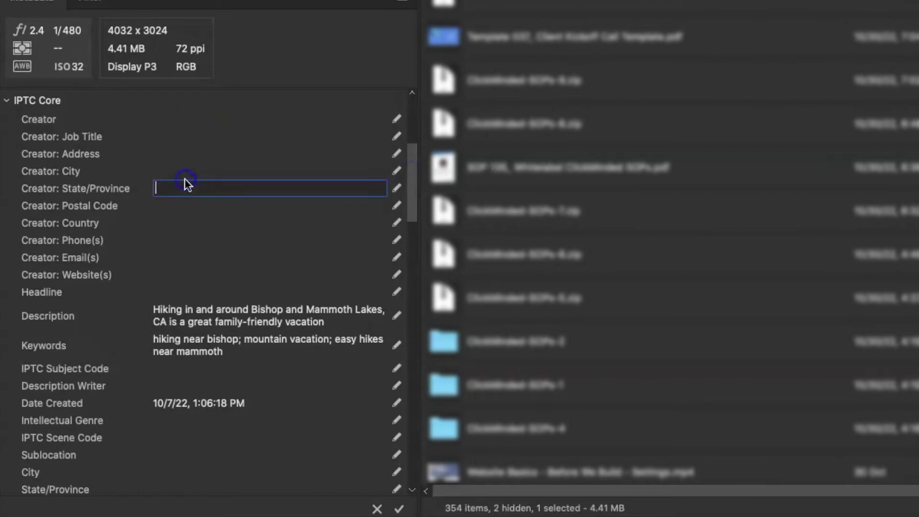
left_click(191, 135)
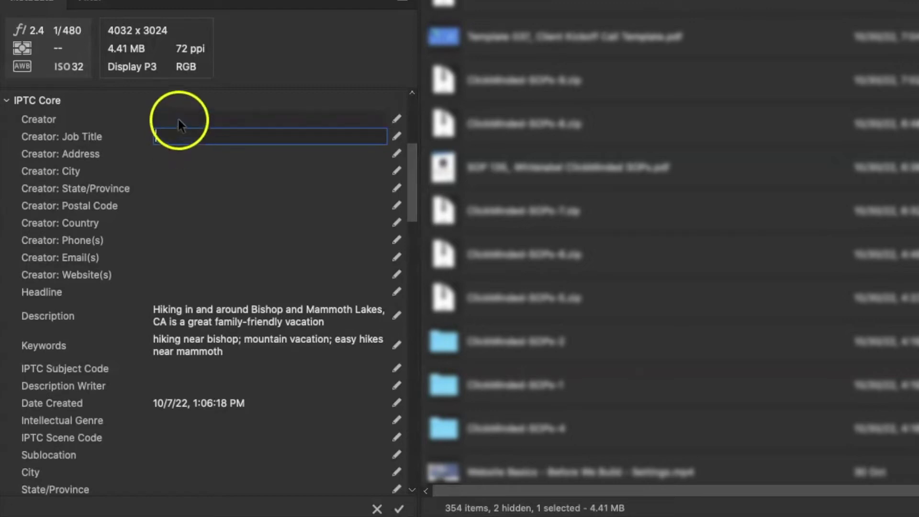
left_click(178, 118)
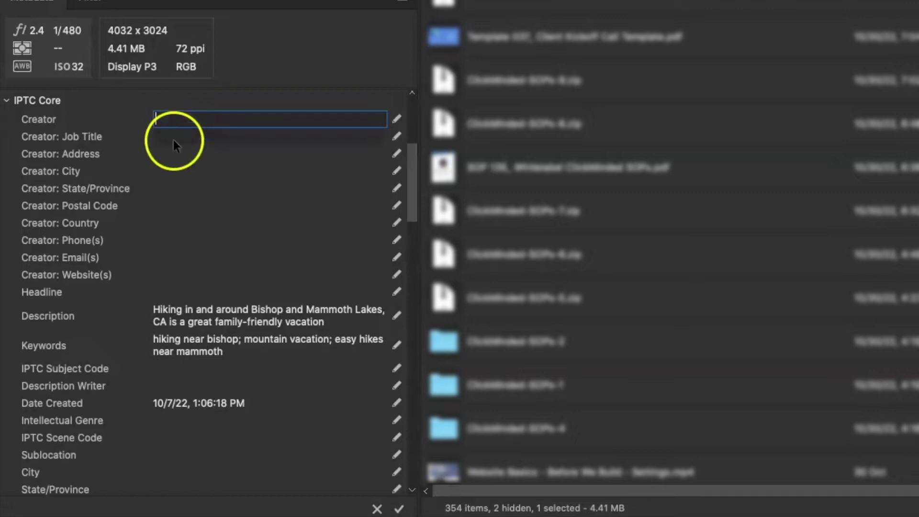
left_click(168, 151)
left_click(162, 172)
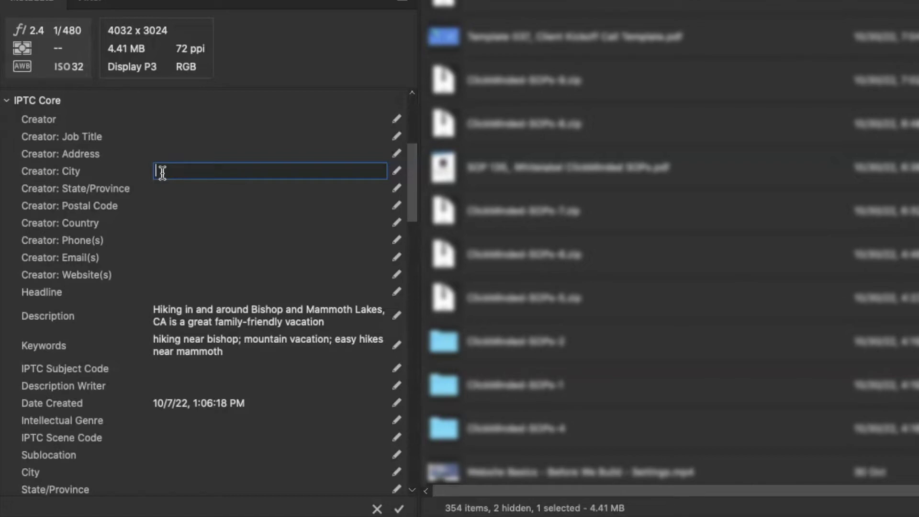
left_click(162, 136)
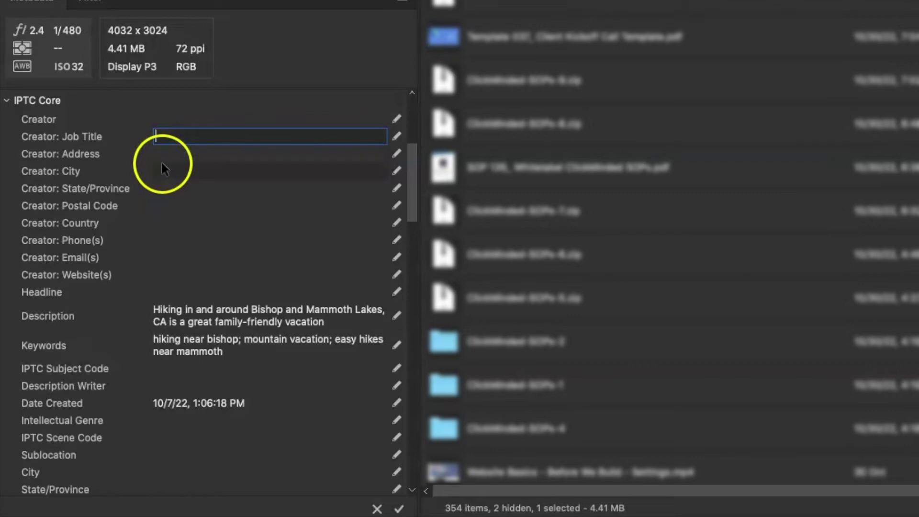
left_click(160, 191)
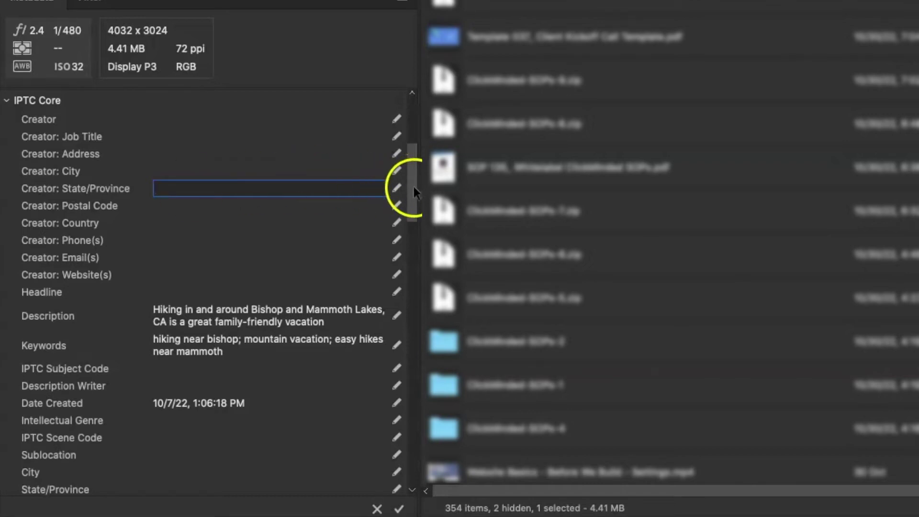
left_click_drag(413, 185, 410, 216)
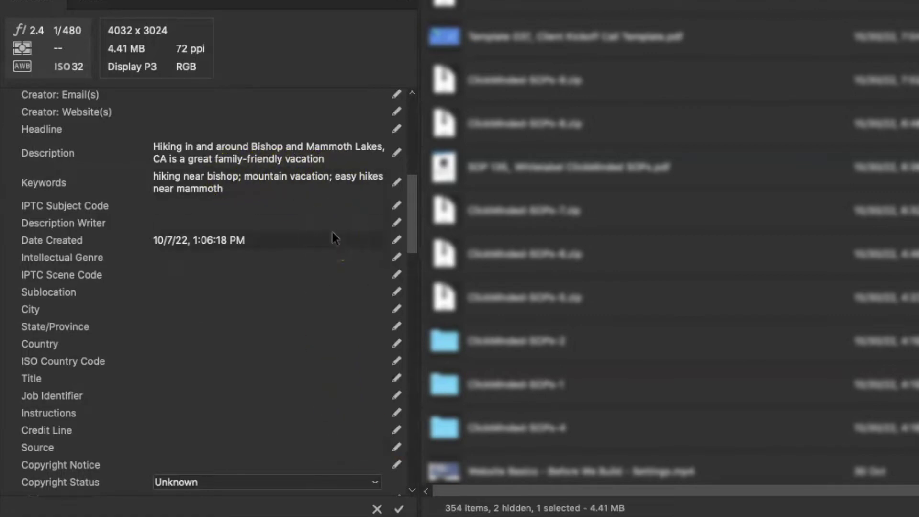
Collapse IPTC Extension and scroll the Metadata panel to the GPS latitude and longitude.
left_click(412, 211)
left_click_drag(412, 210, 410, 260)
left_click(7, 266)
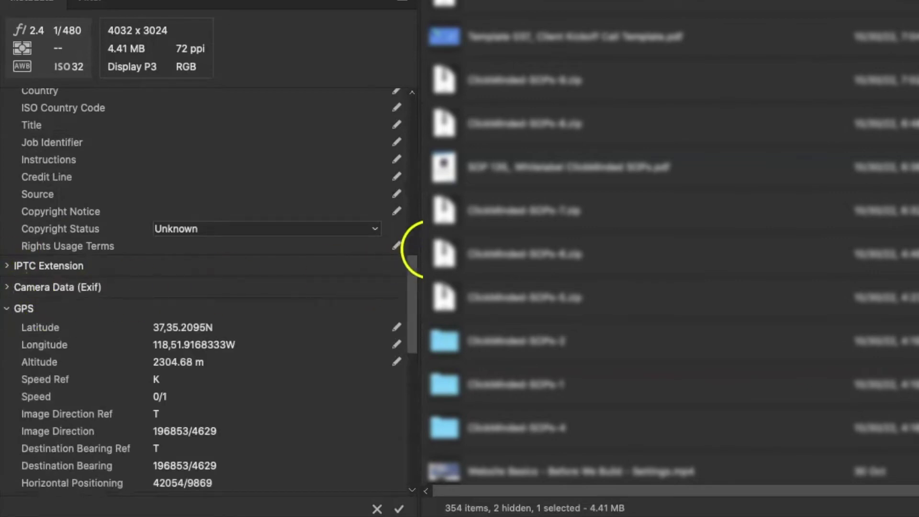
left_click_drag(409, 273, 408, 309)
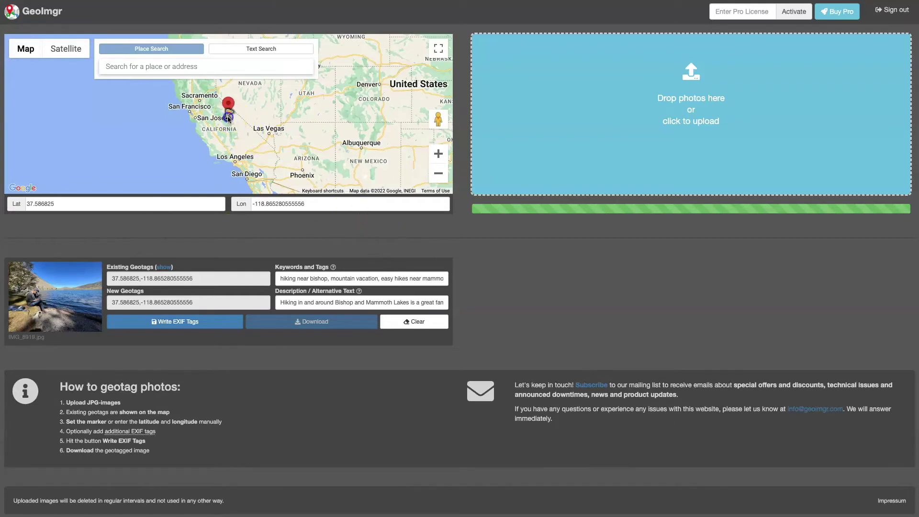
Zoom and pan the map into southern California around Los Angeles with the marker in view.
left_click_drag(229, 118, 234, 149)
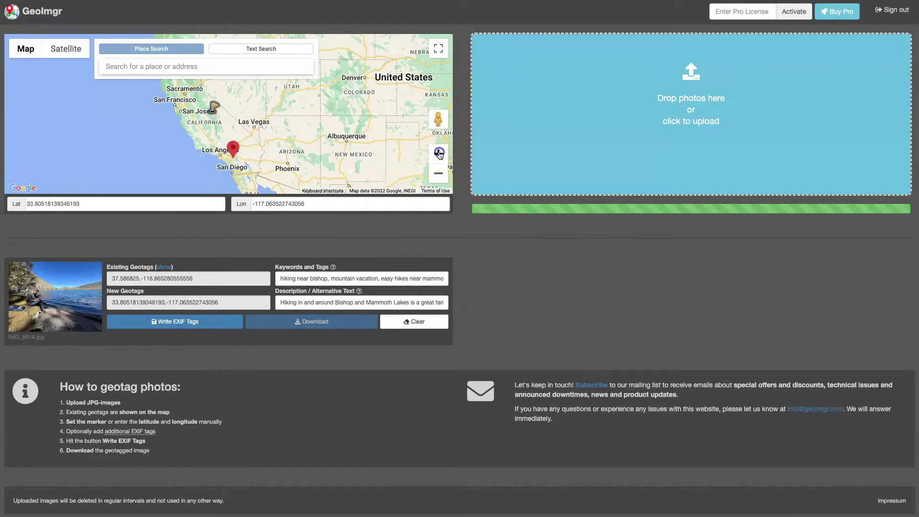
left_click(439, 153)
left_click_drag(440, 153, 448, 133)
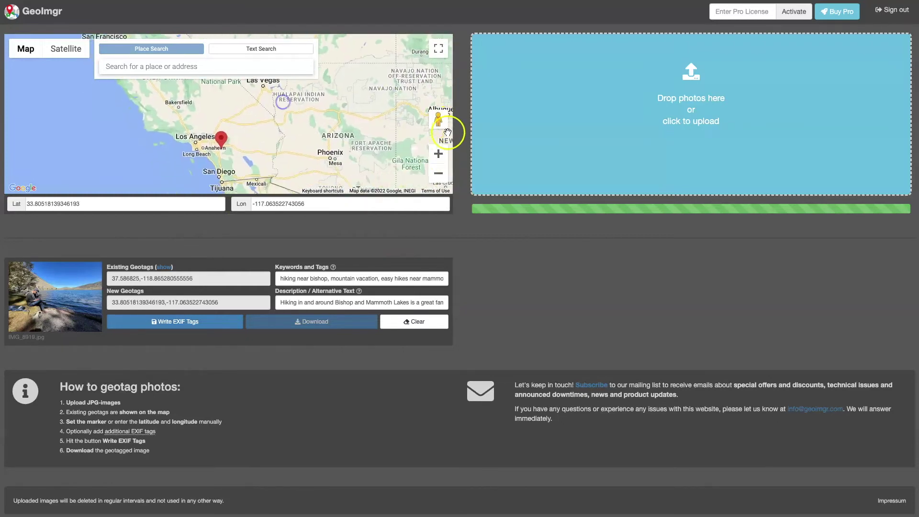
left_click(438, 153)
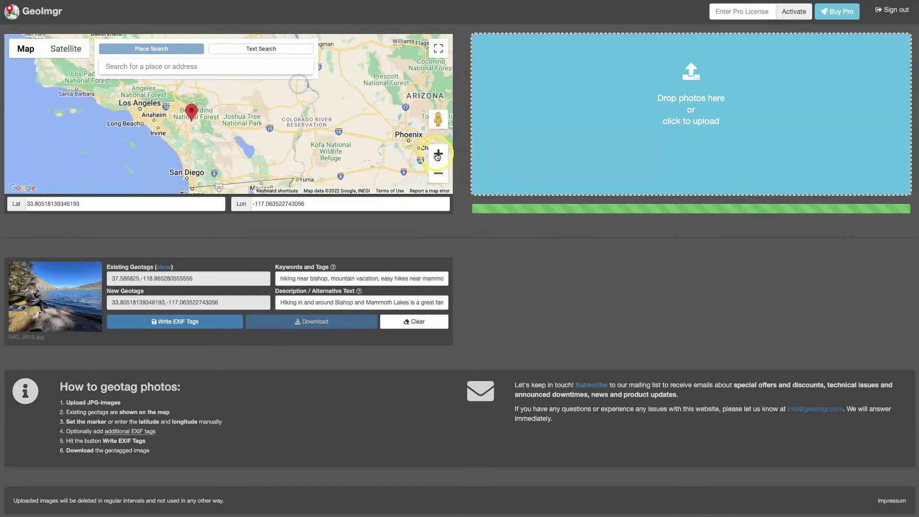
left_click(438, 154)
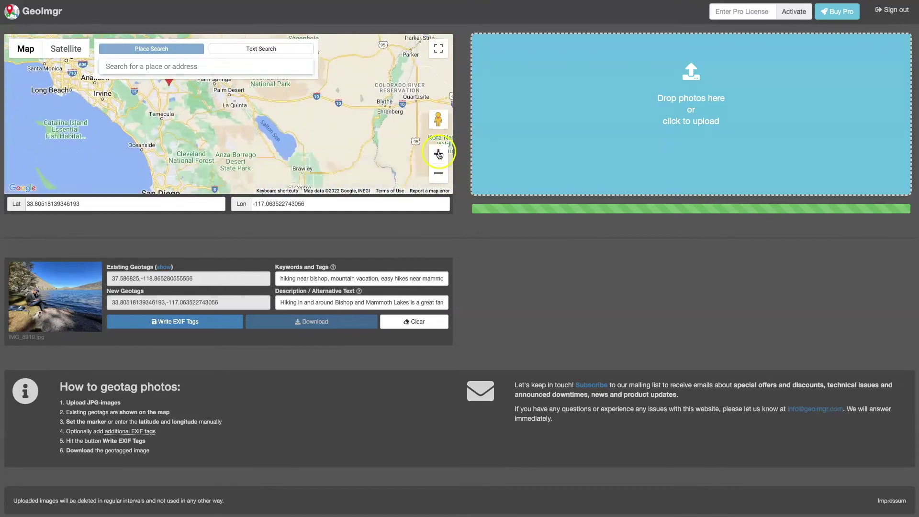
mouse_move(233, 143)
left_mouse_down()
mouse_move(285, 158)
mouse_move(292, 178)
mouse_move(292, 156)
mouse_move(308, 185)
left_mouse_up()
left_click(439, 154)
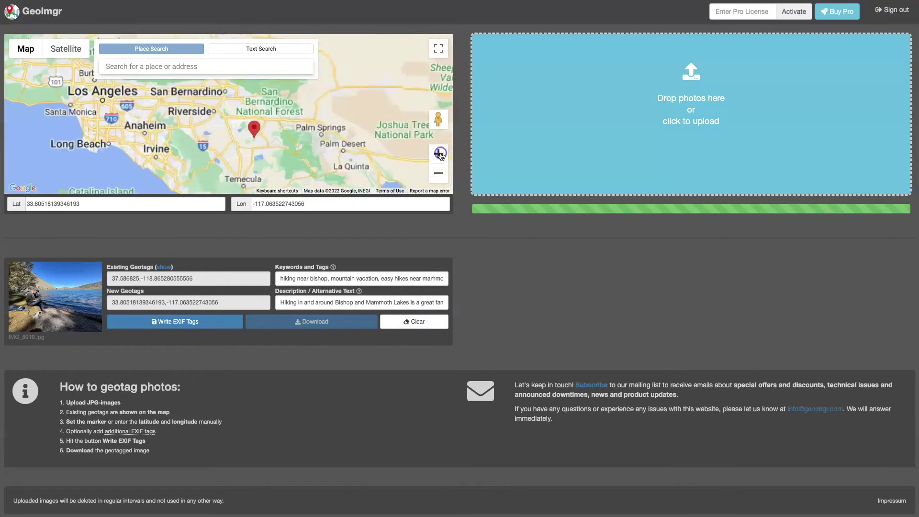
left_click(439, 154)
mouse_move(306, 154)
left_mouse_down()
mouse_move(364, 62)
mouse_move(361, 73)
mouse_move(263, 119)
mouse_move(164, 151)
mouse_move(236, 109)
left_mouse_up()
scroll(163, 145, "down", 1)
left_click(438, 154)
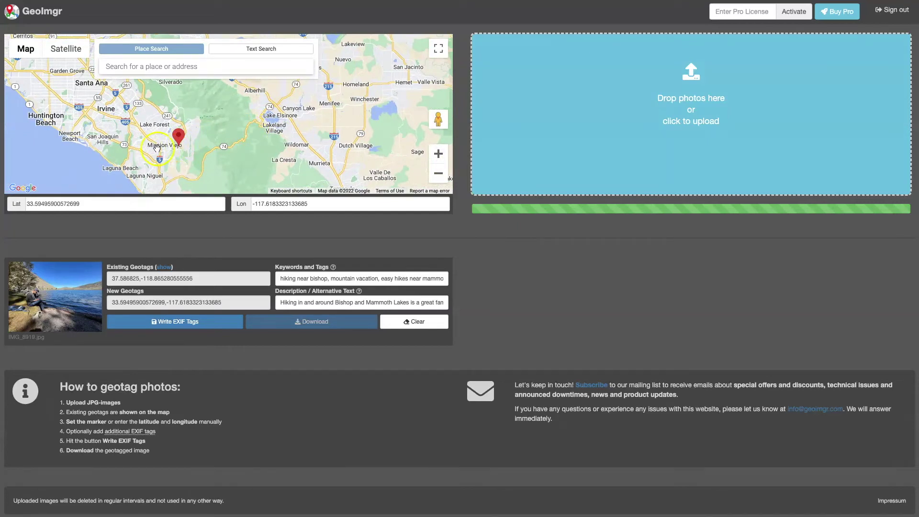
left_click_drag(178, 139, 181, 138)
left_click(203, 66)
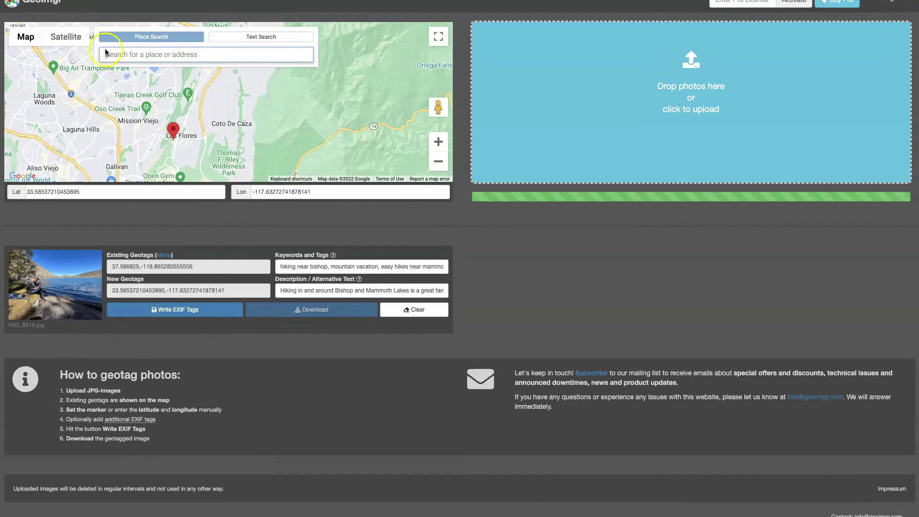
Search Place Search for the Rancho Santa Margarita street address, pick its suggestion, and dismiss the upgrade prompt.
left_click(118, 54)
left_click(46, 74)
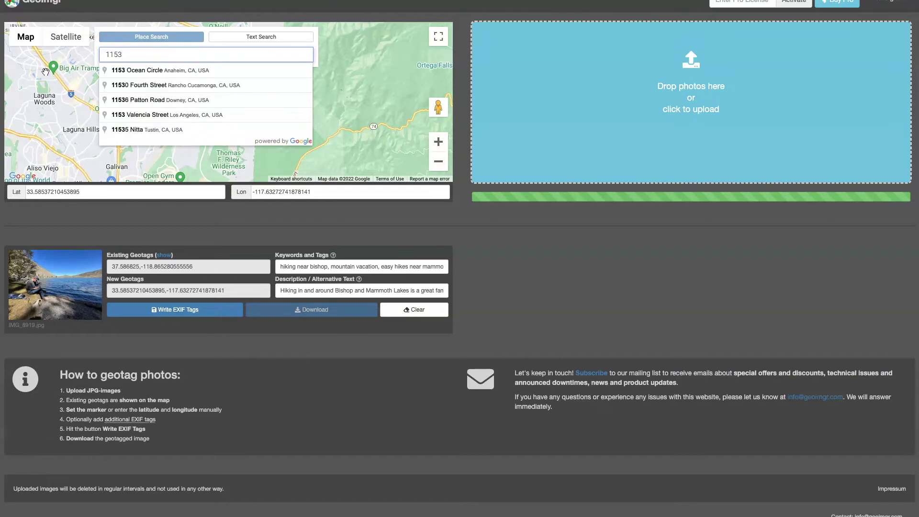
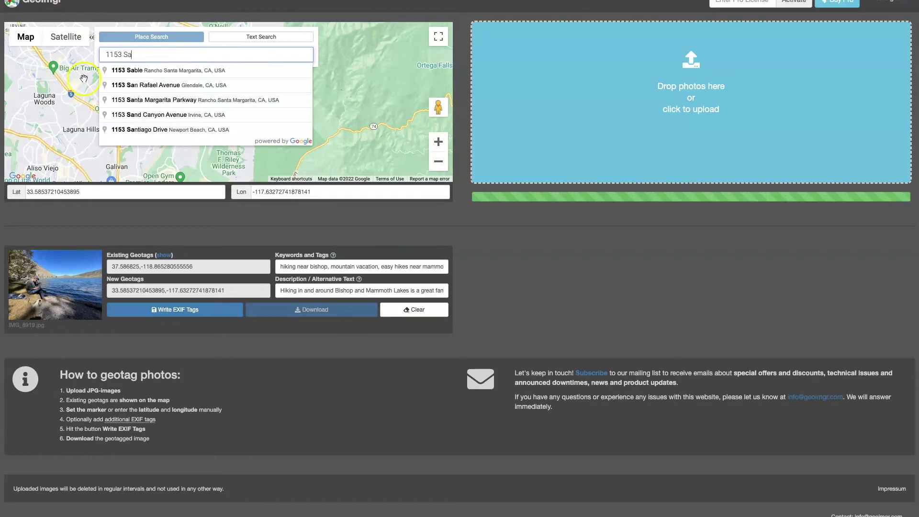
left_click(136, 71)
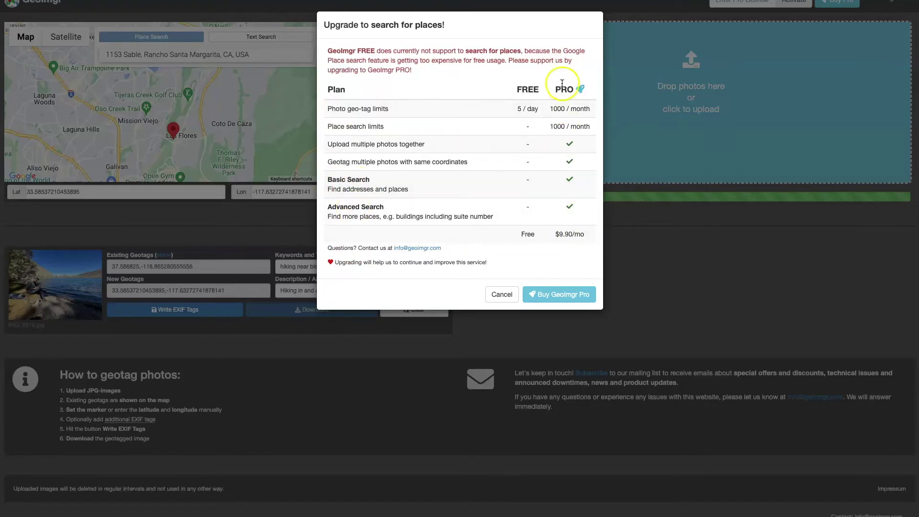
key("Escape")
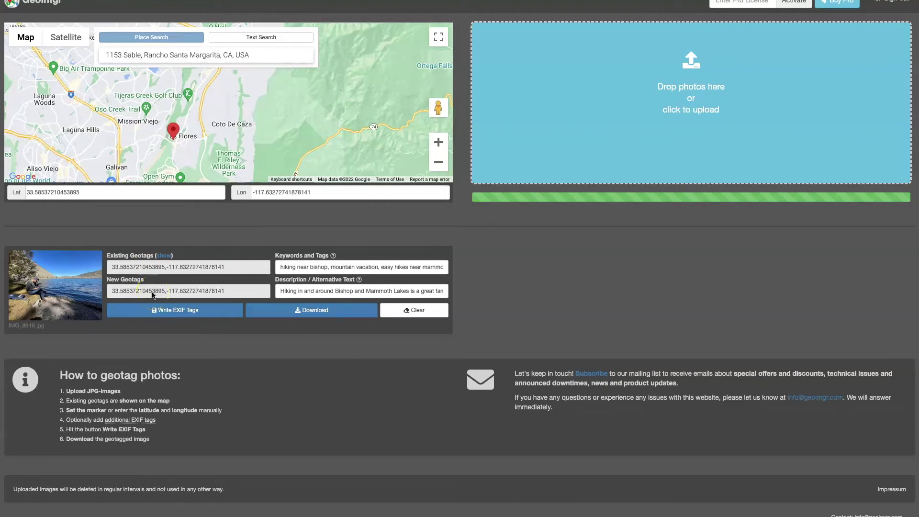
mouse_move(25, 39)
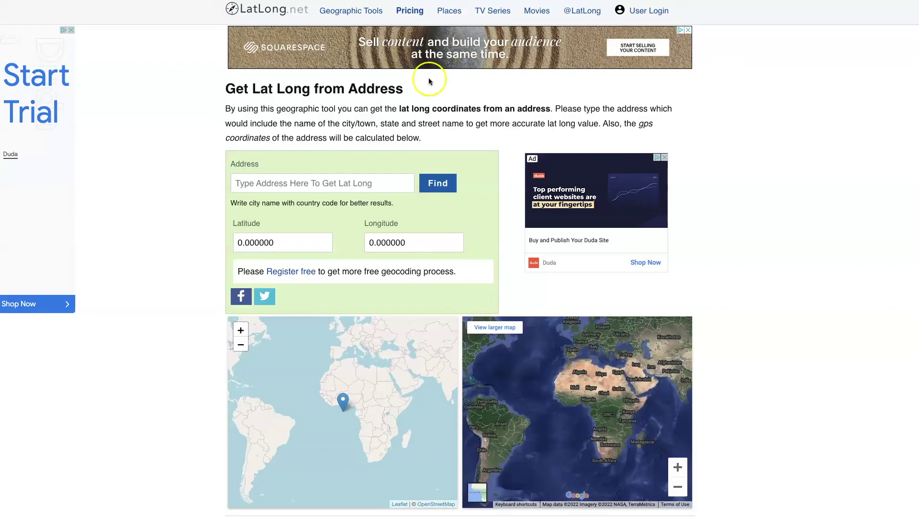
Look up the Rancho Santa Margarita, CA 92688 street address on LatLong.net.
left_click(319, 182)
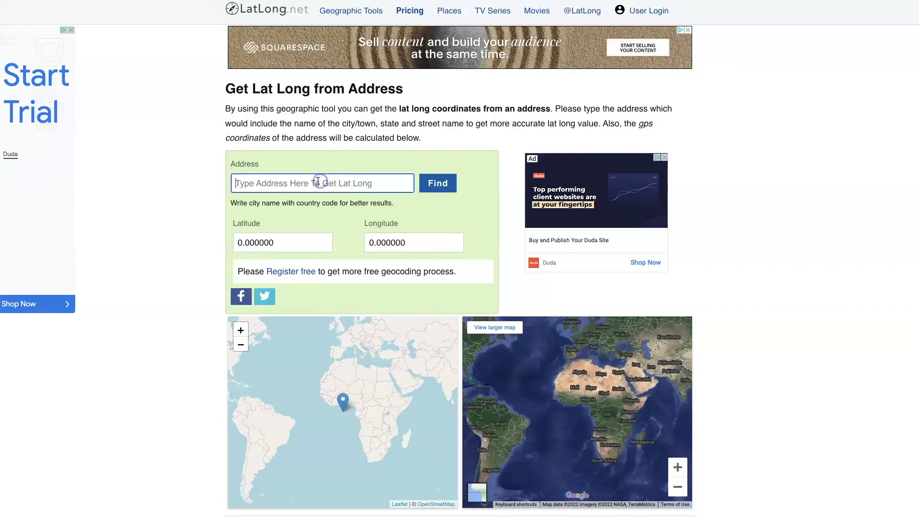
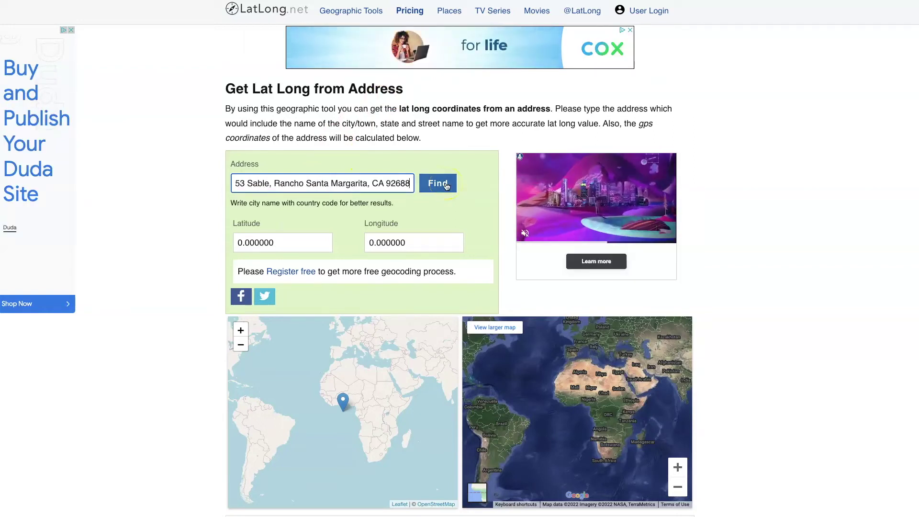
left_click(446, 184)
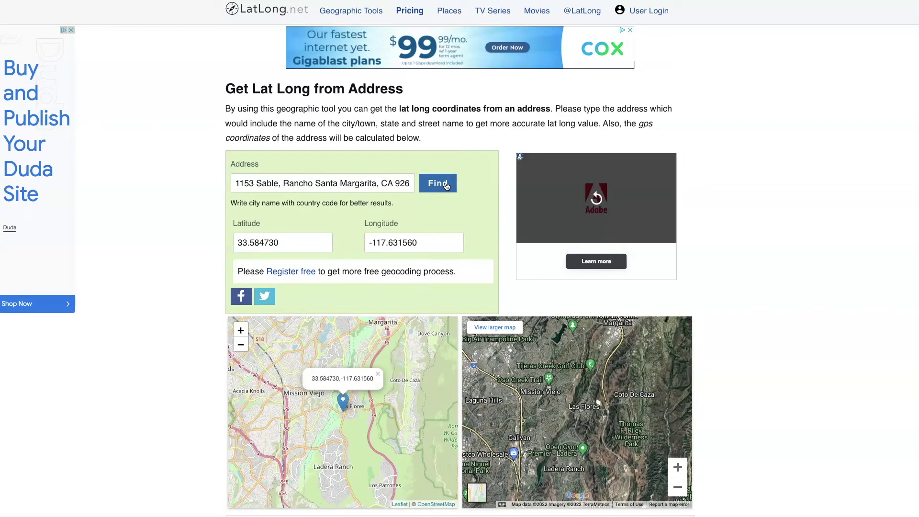
Read the returned latitude 33.584730 and longitude -117.631560 and compare with the photo's latitude.
left_click(256, 244)
left_click(400, 242)
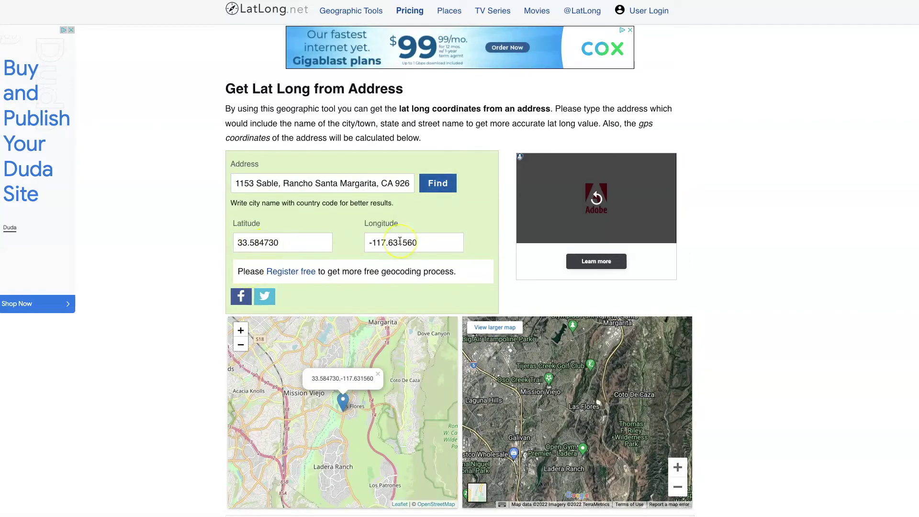
double_click(258, 243)
left_click(287, 242)
left_click(245, 236)
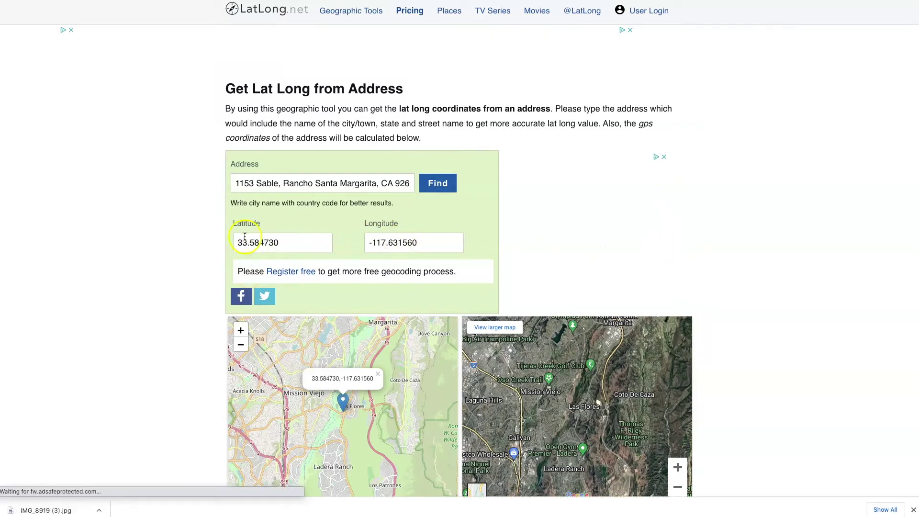
left_click(260, 246)
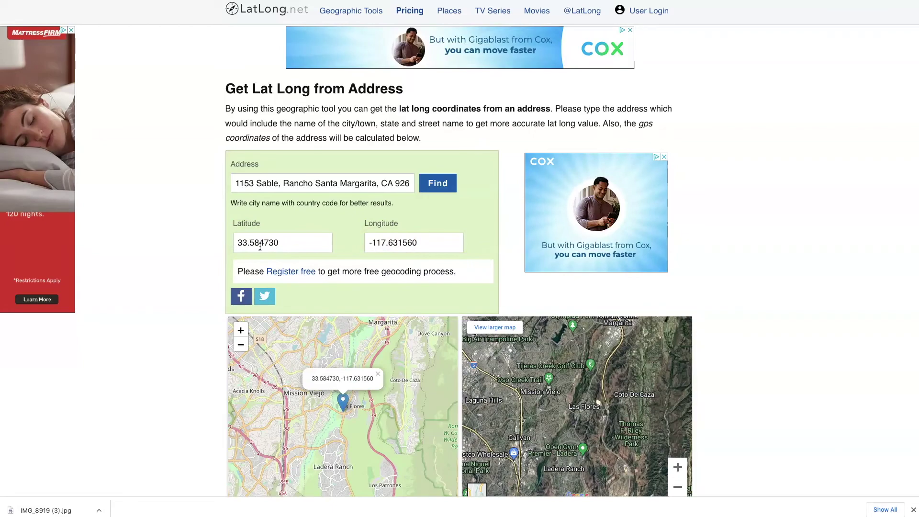
left_click(262, 243)
left_click(433, 243)
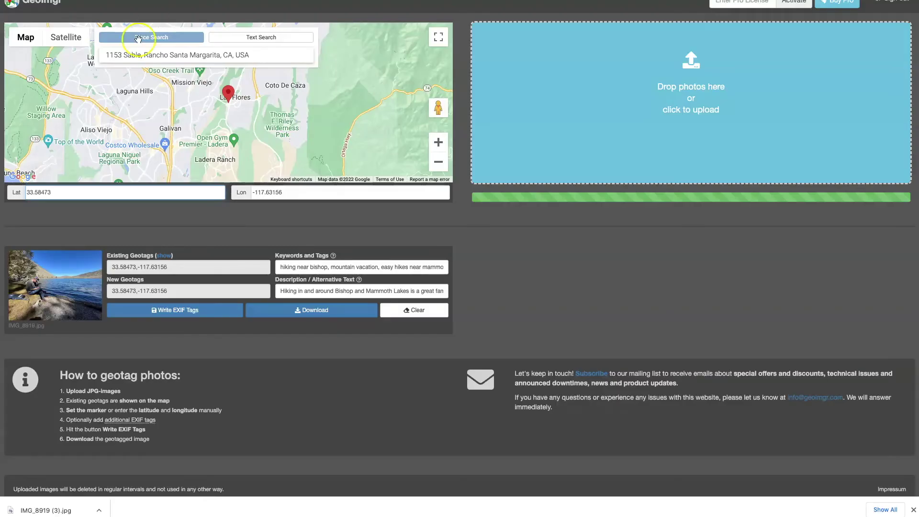
left_click(78, 194)
left_click(298, 192)
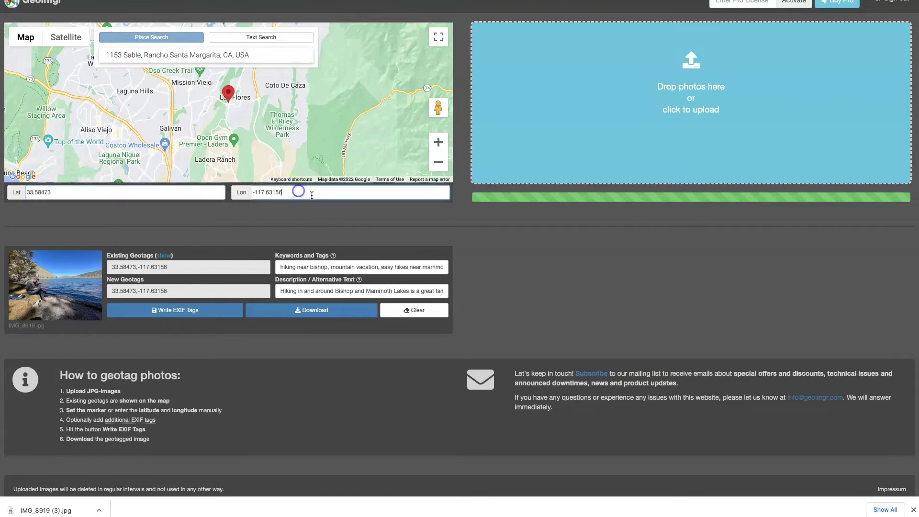
left_click(246, 195)
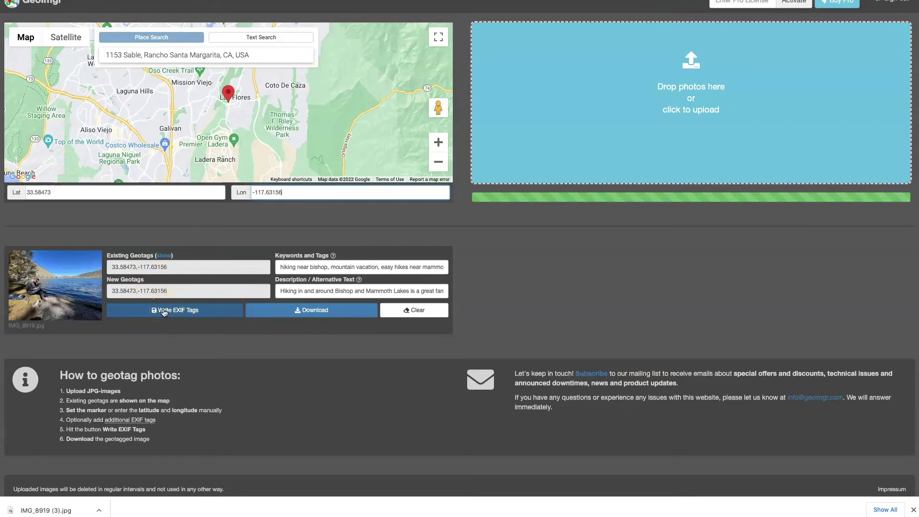
left_click(186, 312)
left_click(317, 311)
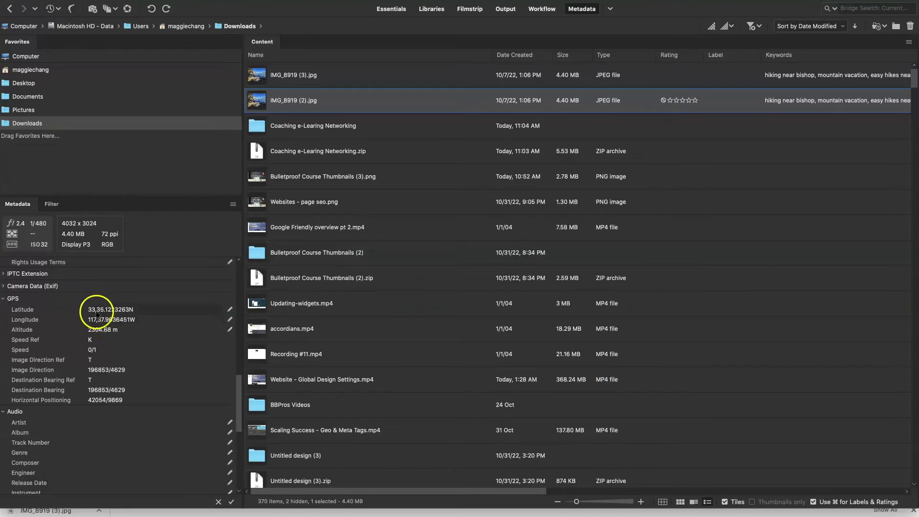
Select IMG_8919 (3).jpg in Downloads to view its GPS metadata.
left_click(282, 77)
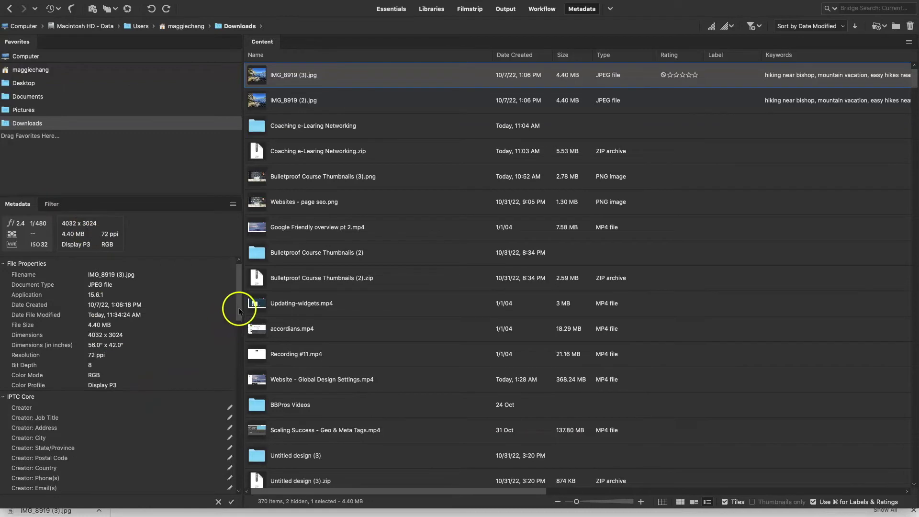
Scroll to the IPTC Core fields and enter Bulletproof Business Pros as the creator.
left_click_drag(238, 308, 237, 339)
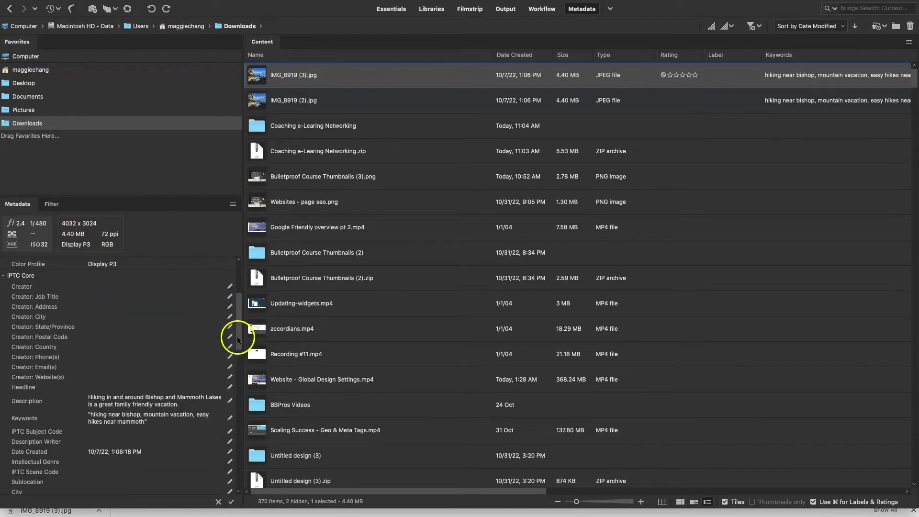
left_click_drag(237, 336, 233, 332)
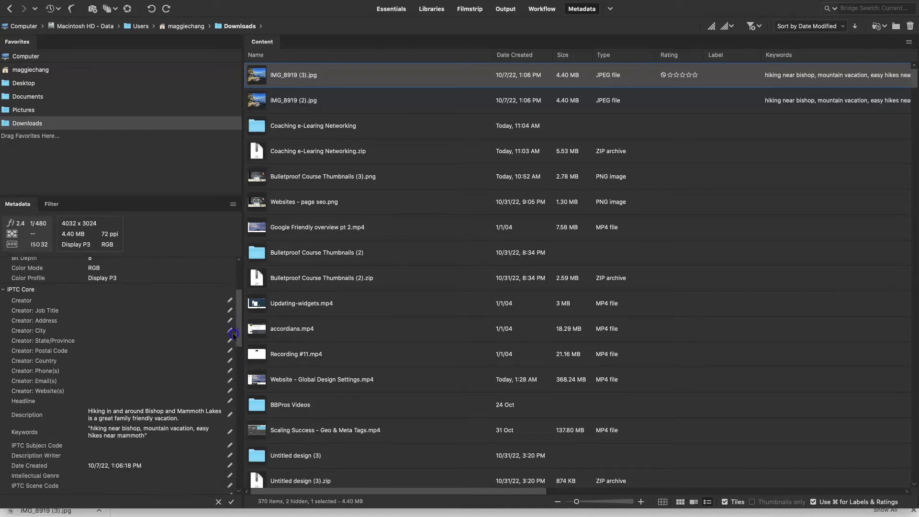
scroll(201, 331, "down", 3)
left_click_drag(242, 328, 240, 316)
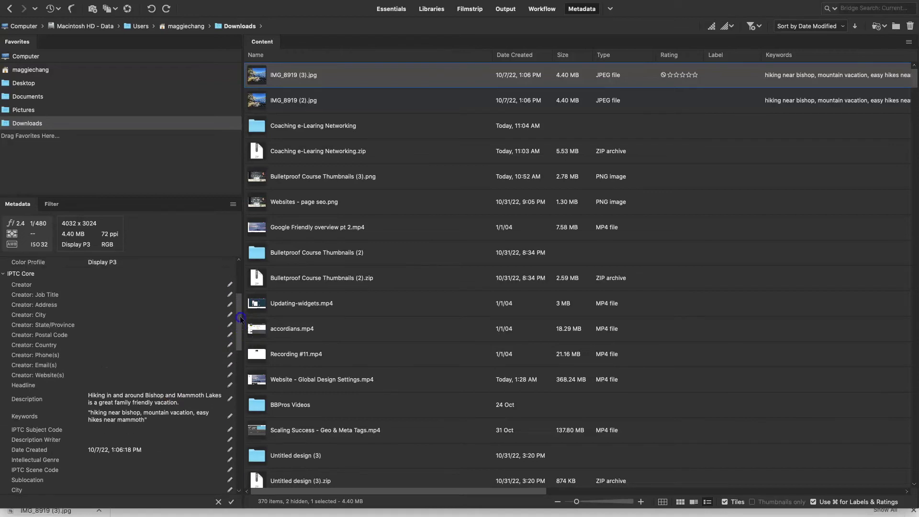
left_click(96, 285)
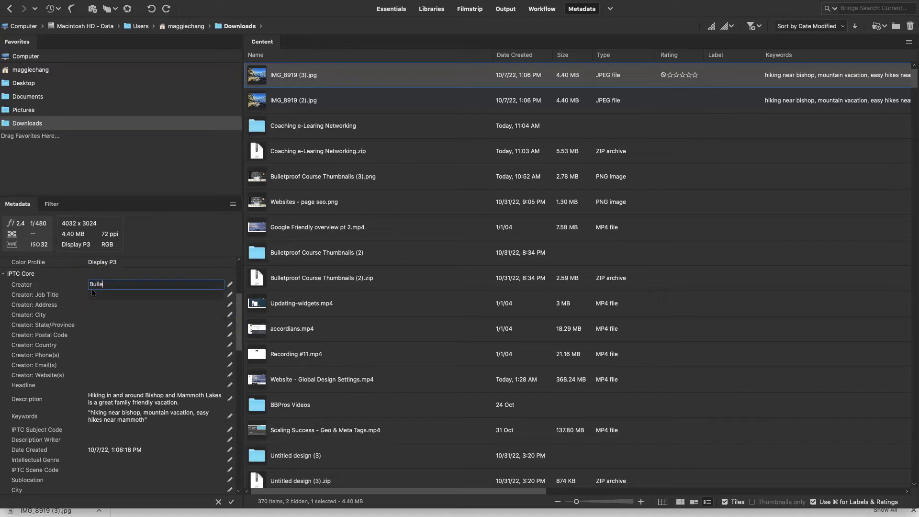
type("Bulletproof Business Pros")
Fill in the creator's street address, city, state California and postal code.
left_click(98, 304)
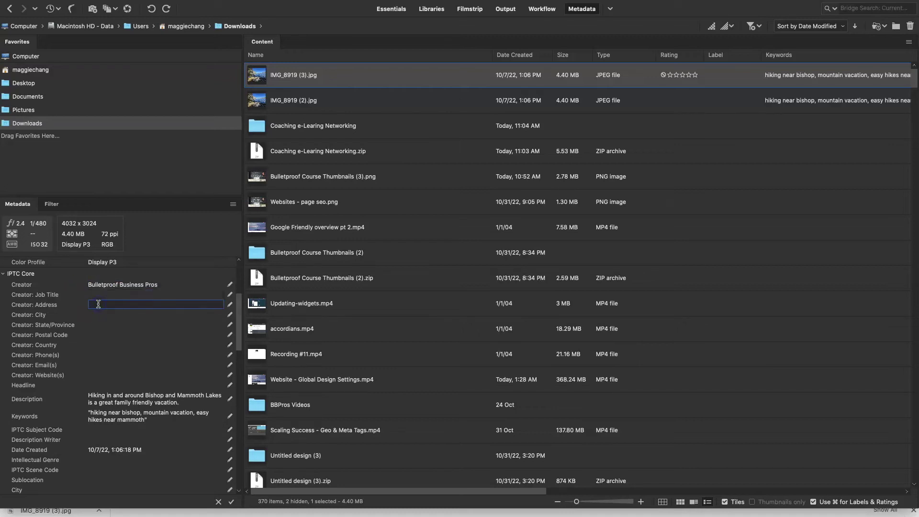
left_click(96, 311)
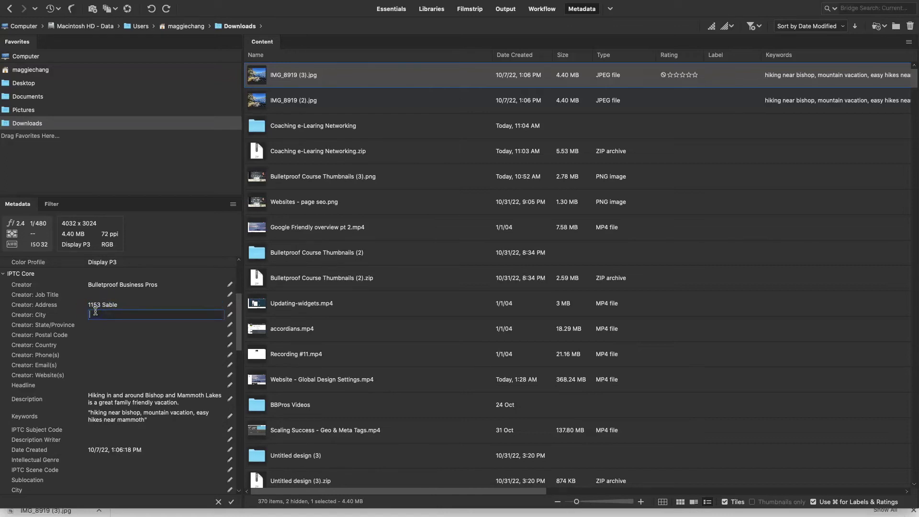
left_click(82, 311)
type("Rancho Santa Margarita")
left_click(125, 322)
type("California")
left_click(125, 333)
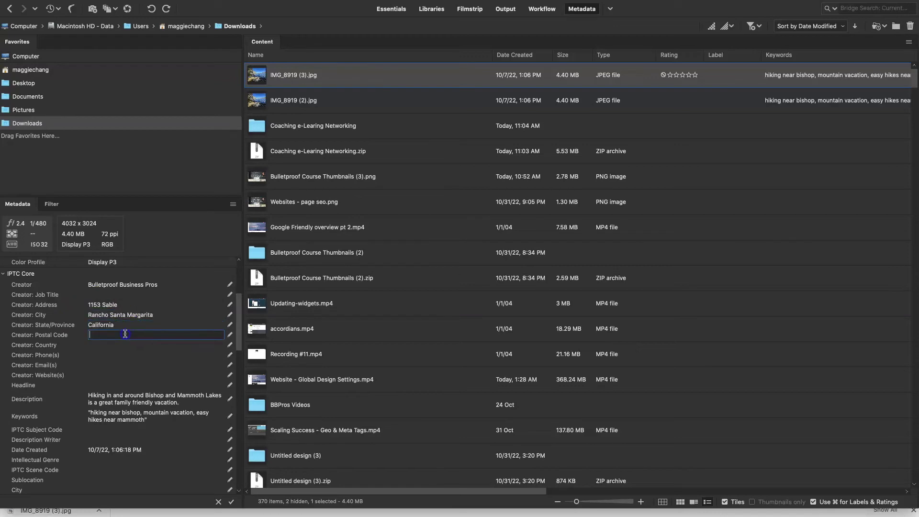
type("92688")
key("Tab")
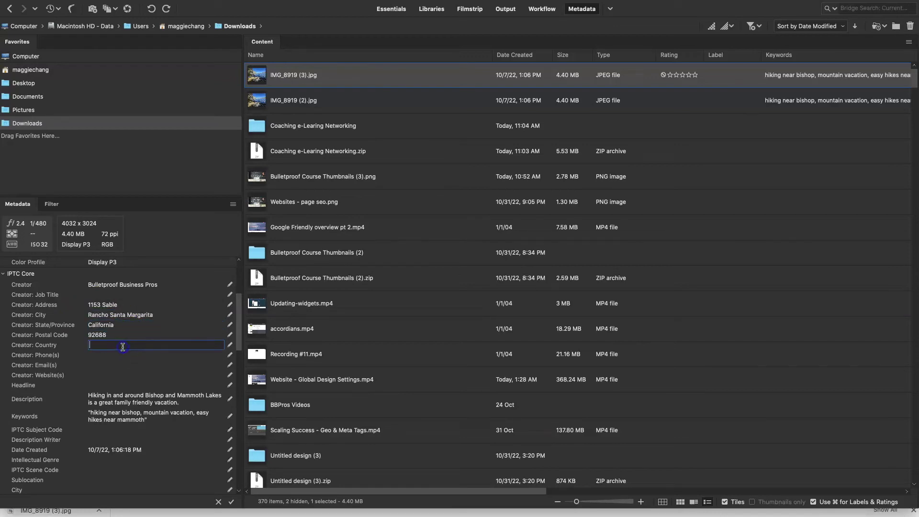
Enter the creator's e-mail address and company website, leaving country blank.
left_click(51, 347)
key("Tab")
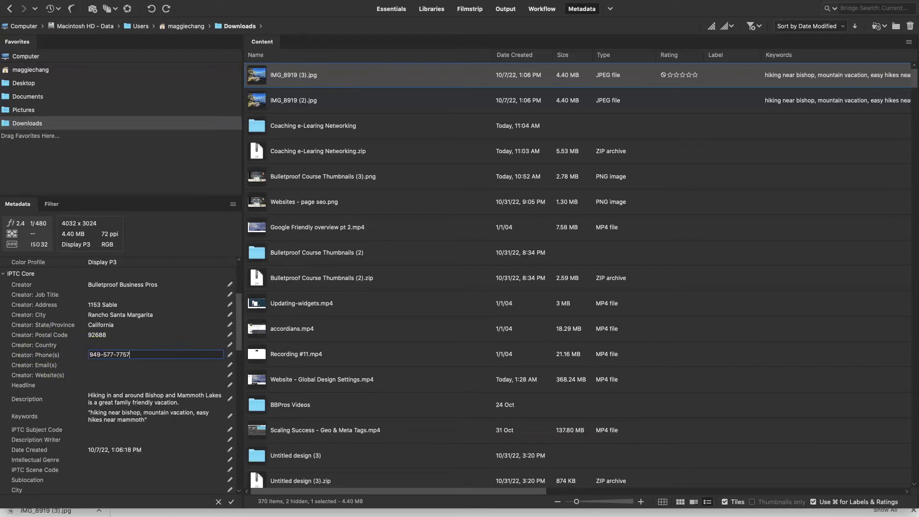
scroll(31, 380, "down", 15)
scroll(35, 387, "up", 15)
left_click(90, 331)
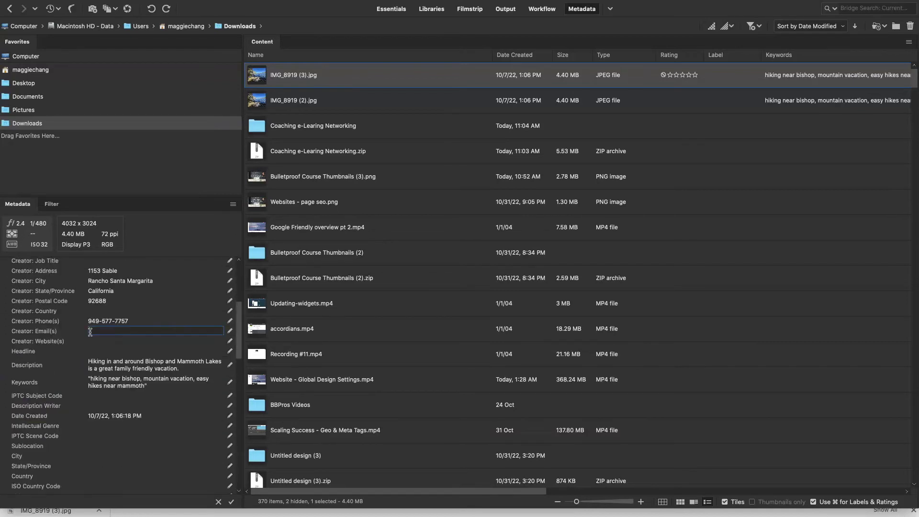
left_click(94, 343)
type("https://go.bulletproofbusinesspros.com")
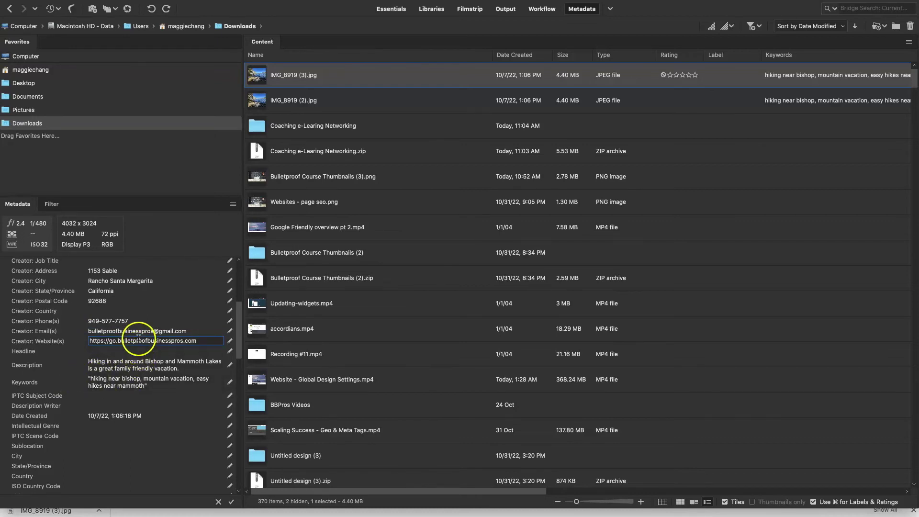
left_click(118, 340)
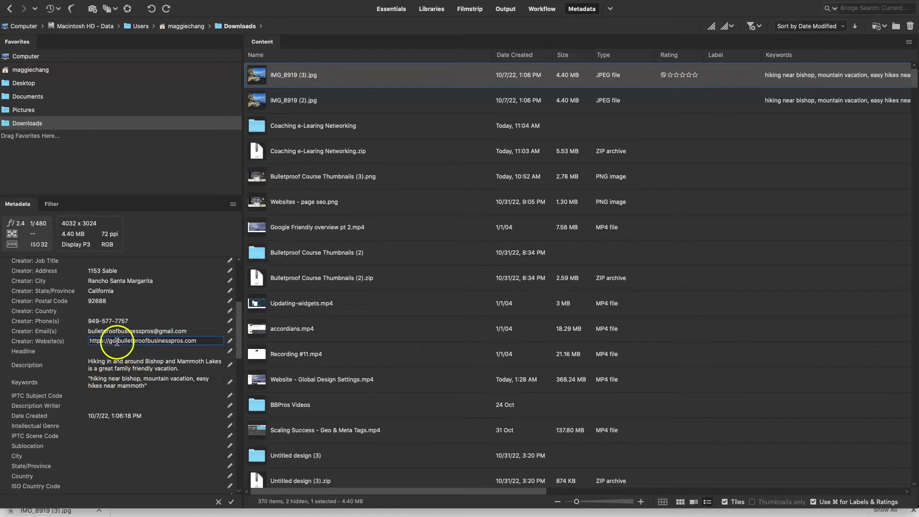
double_click(114, 340)
left_click(64, 350)
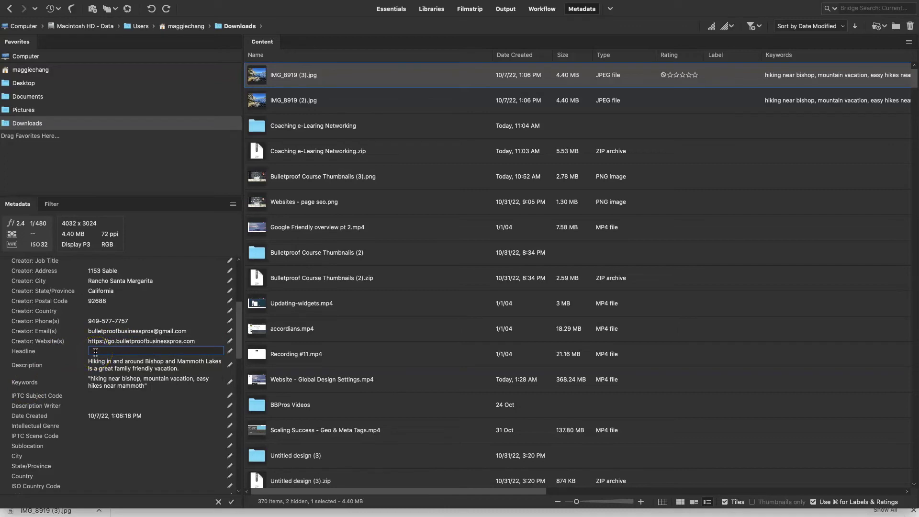
Paste the headline 'Coaching, eLearning and Networking' and the course description paragraph.
type("Coaching, eLearning and Networking")
key("Tab")
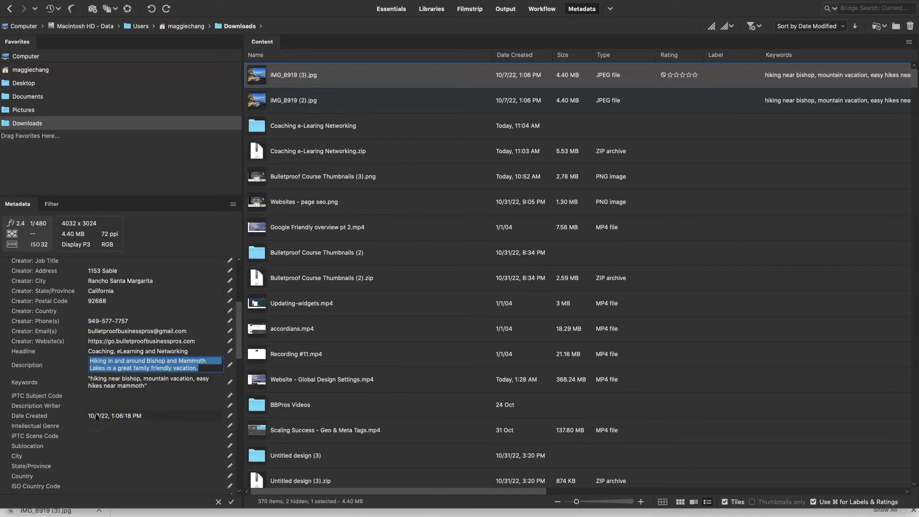
type("Premium course for small business owners looking to take their businesses to the next level, gain feedback and insights, and grow their networking")
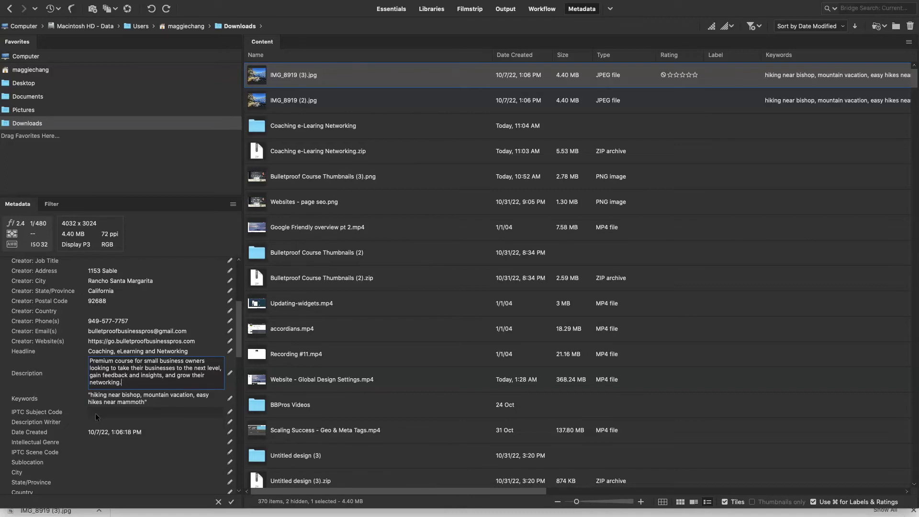
Replace the keywords with small business course, marketing course, networking and coaching terms.
left_click(117, 397)
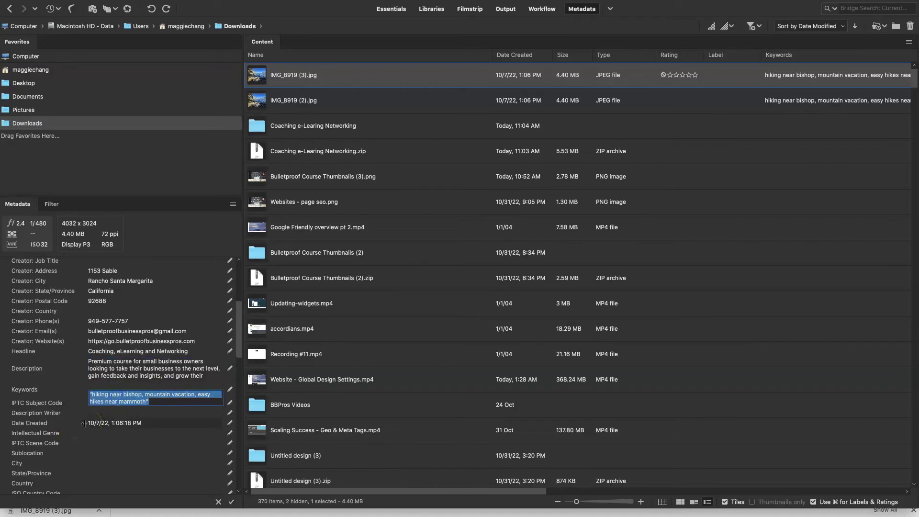
type("small business course, marketing course, networking for small business owners, coaching for business owners")
left_click(175, 390)
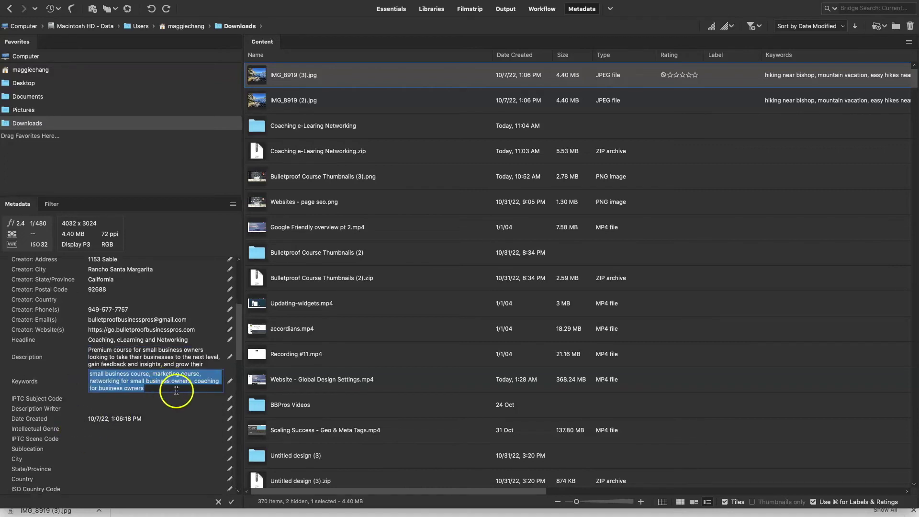
left_click(182, 466)
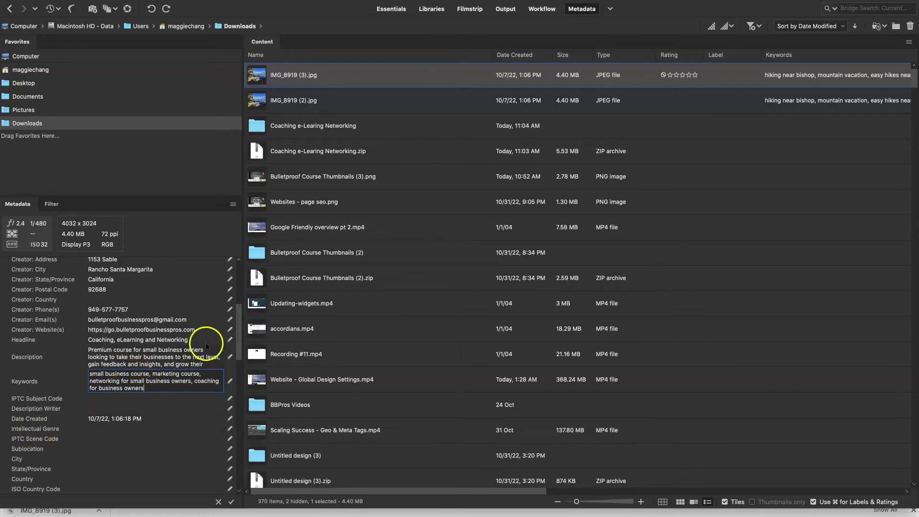
Set Copyright Status to Copyrighted with the notice 'Property of Bulletproof Business Pros'.
left_click_drag(236, 338, 234, 383)
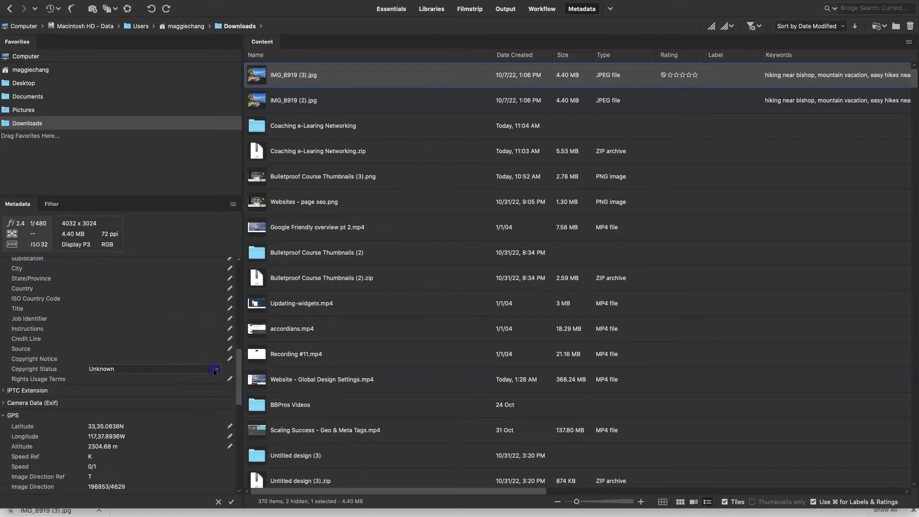
left_click(215, 369)
left_click(121, 380)
left_click(108, 357)
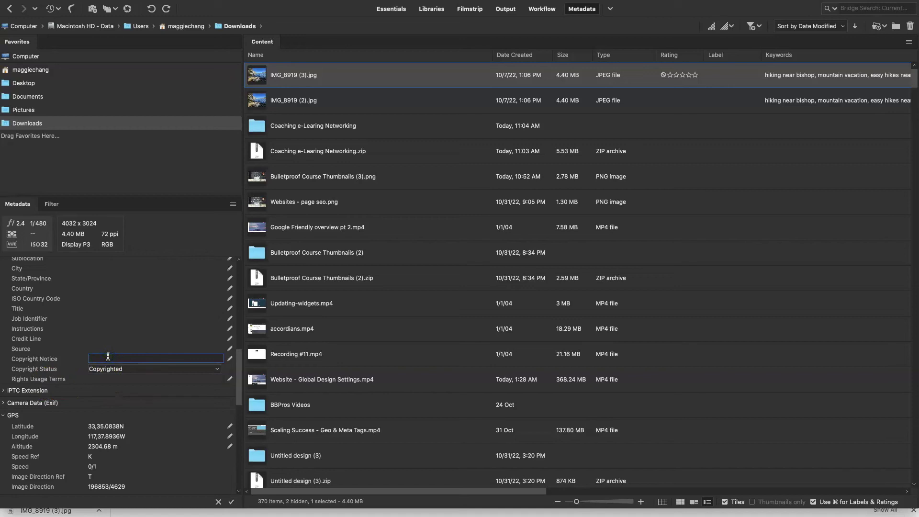
type("Property of Bulletproof")
type("ness Pros")
key("Return")
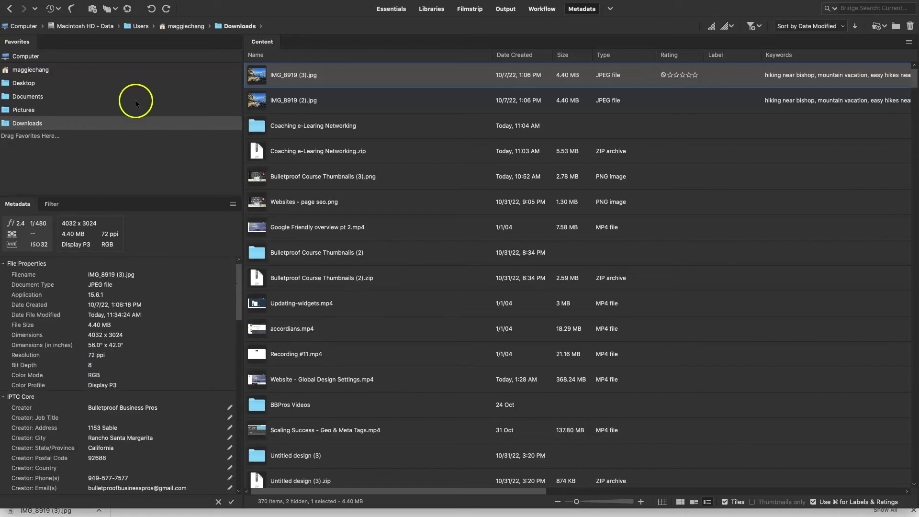
Apply the pending metadata edits to the photo.
left_click(233, 206)
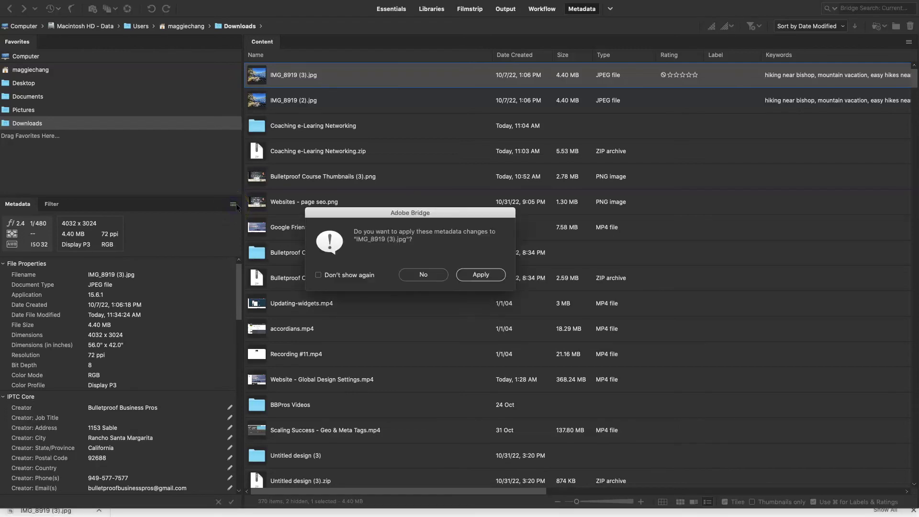
left_click(487, 277)
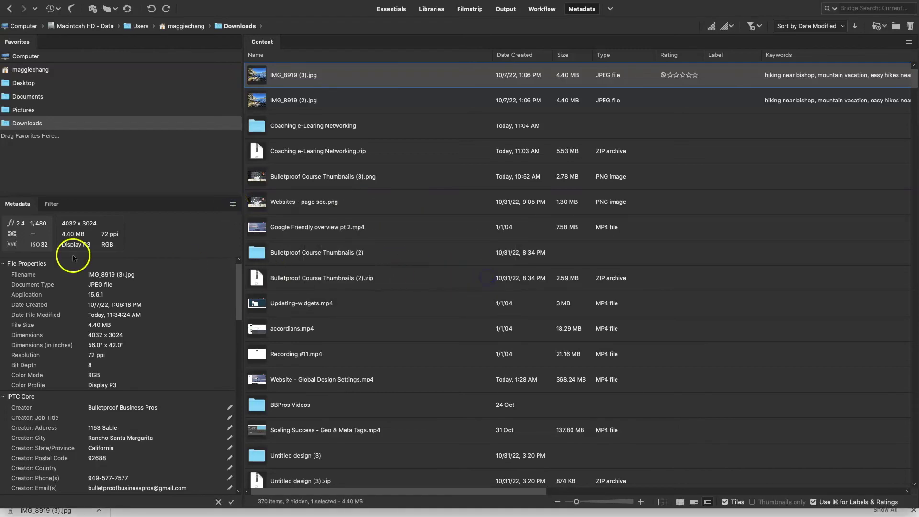
left_click(233, 204)
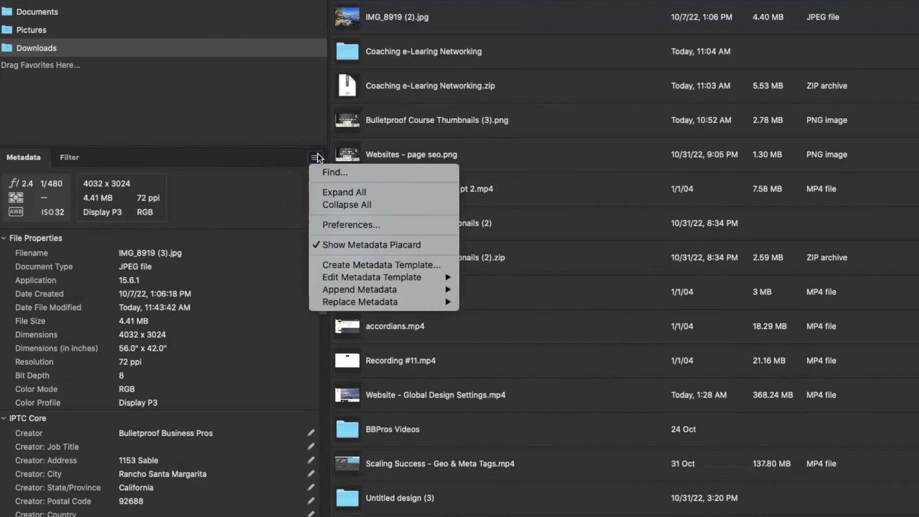
Create a metadata template from the photo and review its prefilled Headline and Description values.
left_click(339, 265)
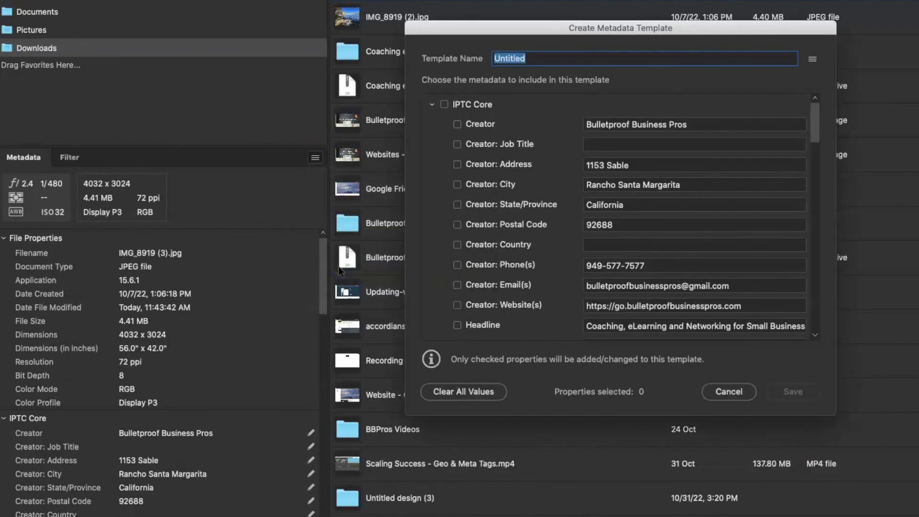
scroll(665, 238, "down", 15)
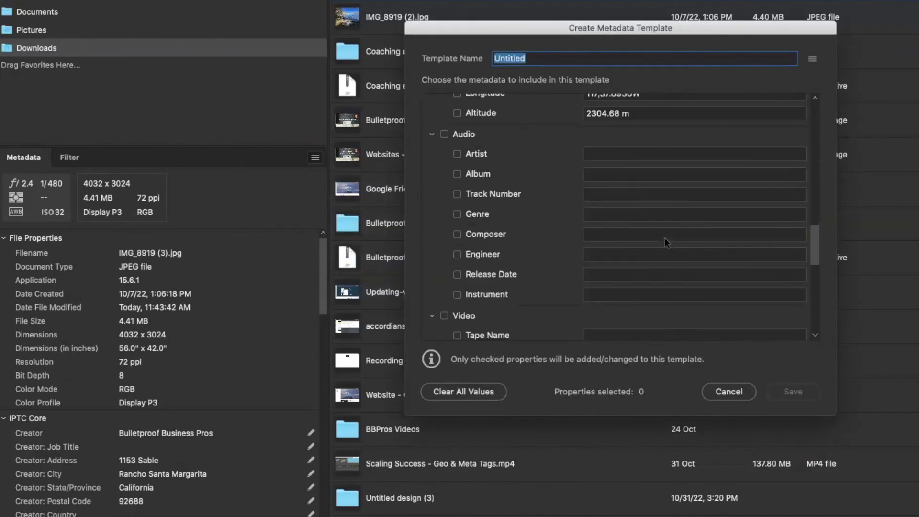
scroll(665, 238, "up", 5)
scroll(652, 211, "up", 10)
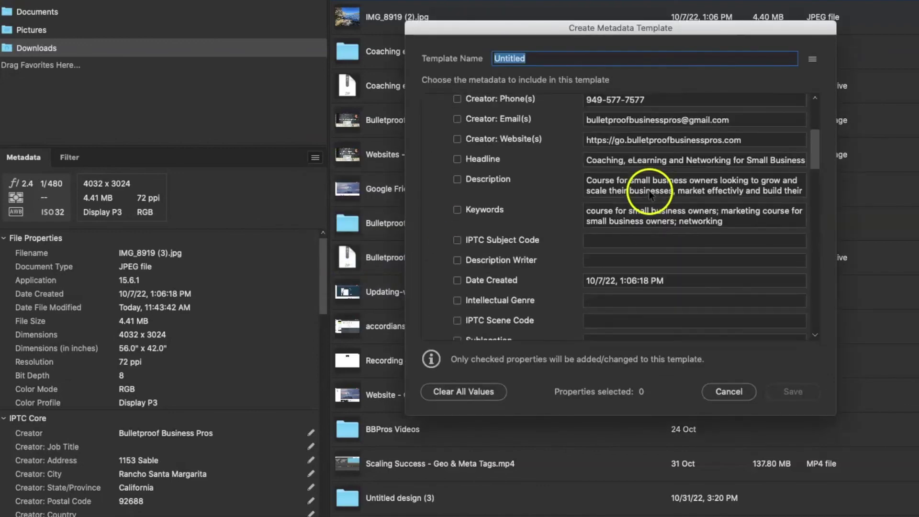
scroll(618, 212, "up", 4)
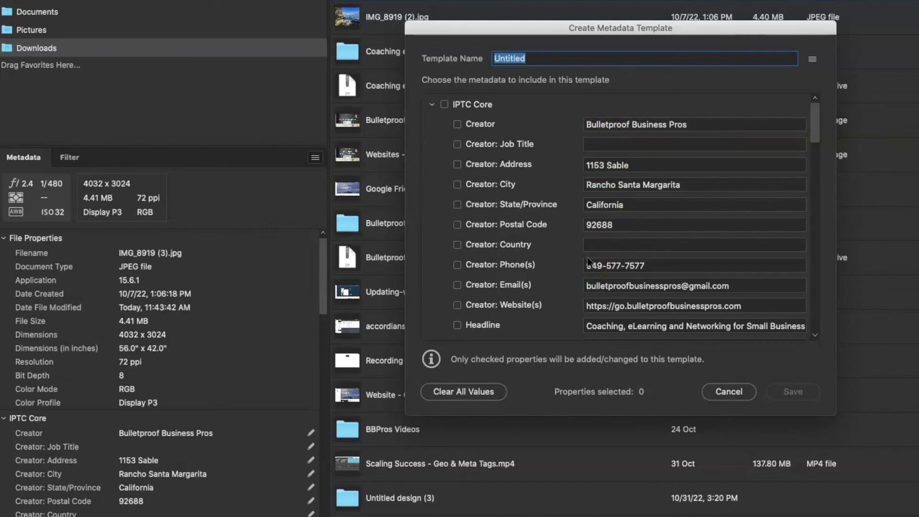
left_click(616, 326)
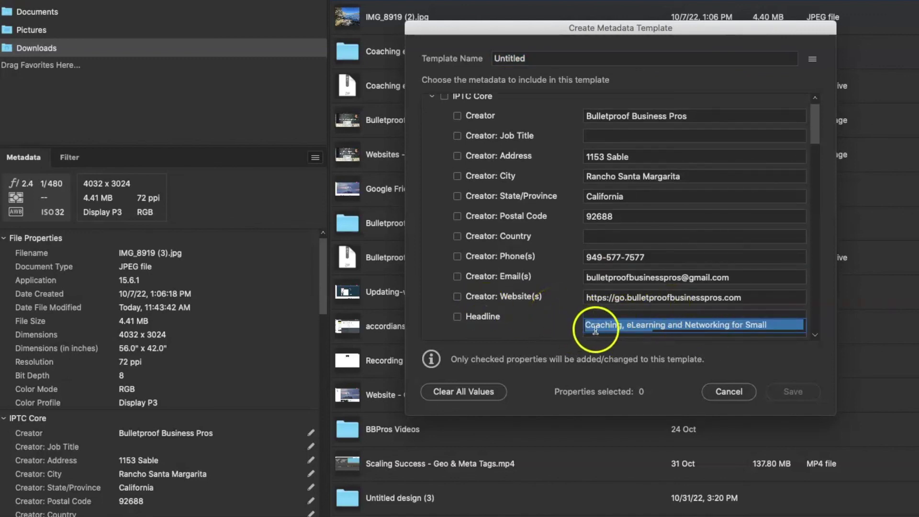
left_click(579, 321)
scroll(579, 319, "down", 5)
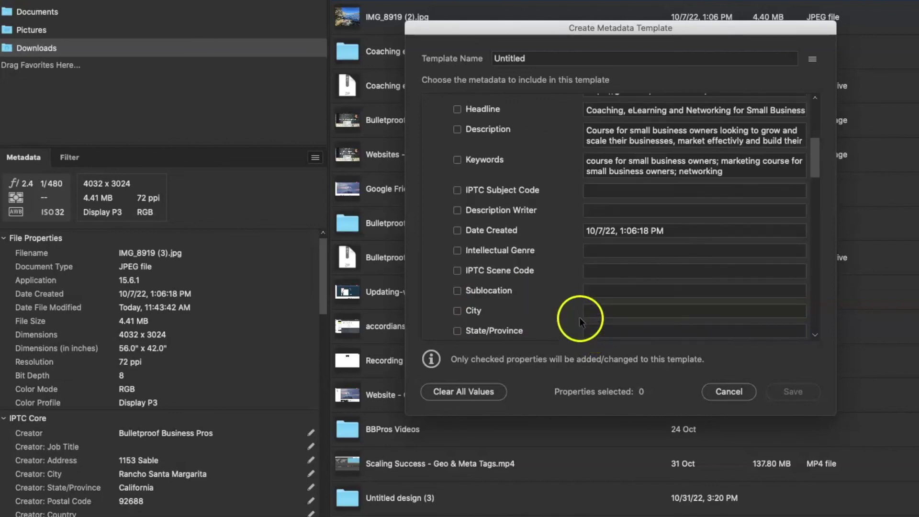
left_click(582, 140)
scroll(580, 143, "up", 5)
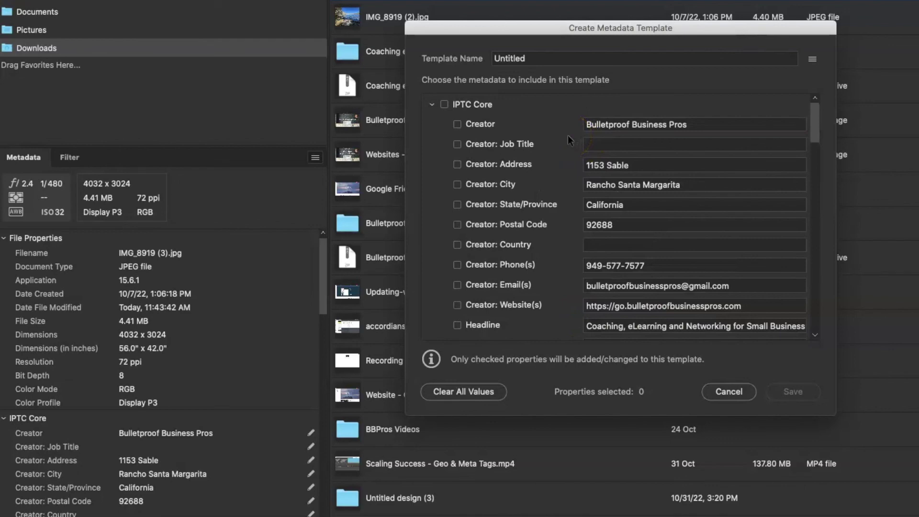
scroll(567, 135, "down", 15)
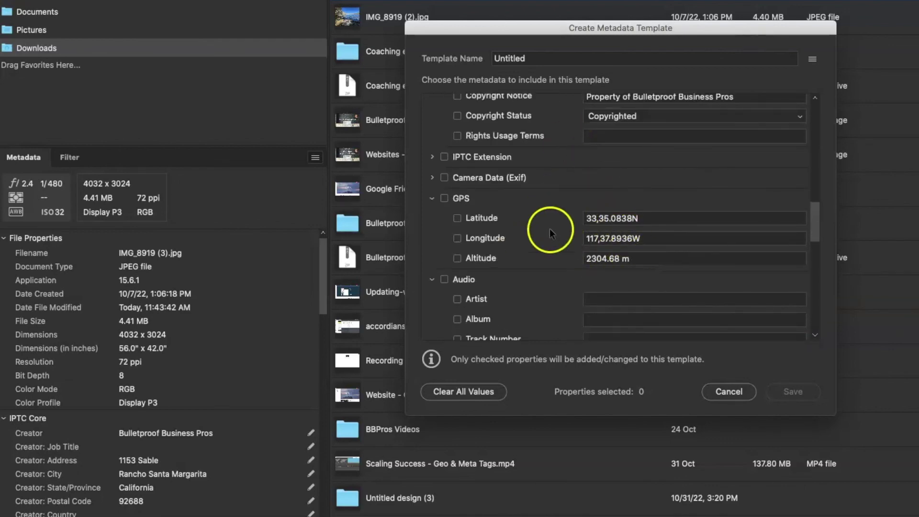
scroll(553, 192, "up", 15)
Name the template 'Test MetaData', include all IPTC Core properties, and save it.
left_click(540, 59)
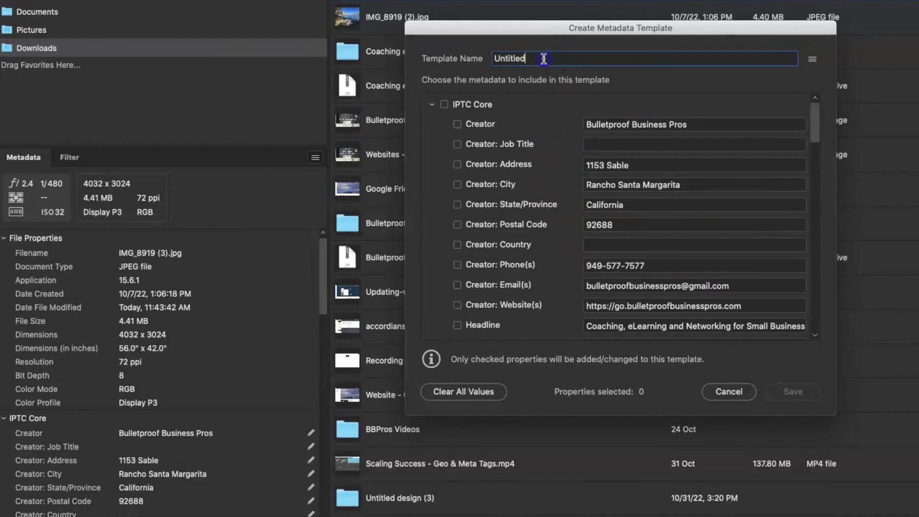
double_click(541, 60)
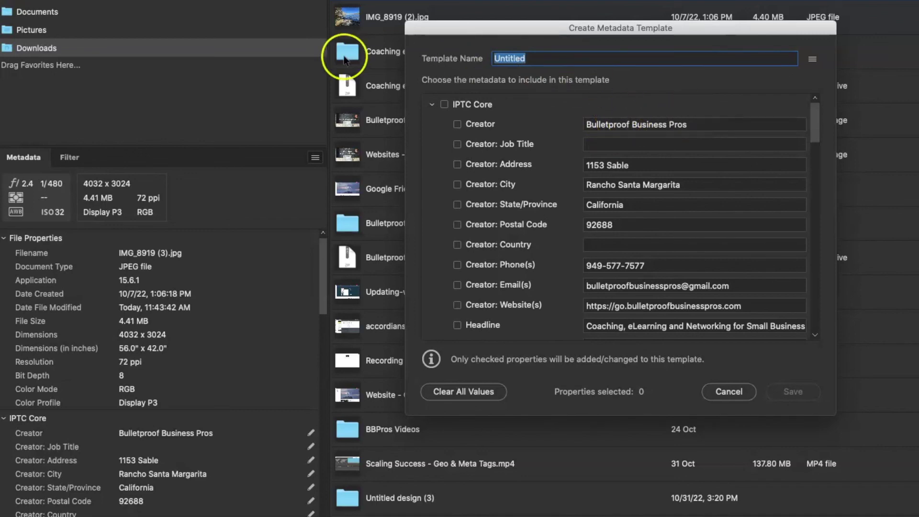
type("Te")
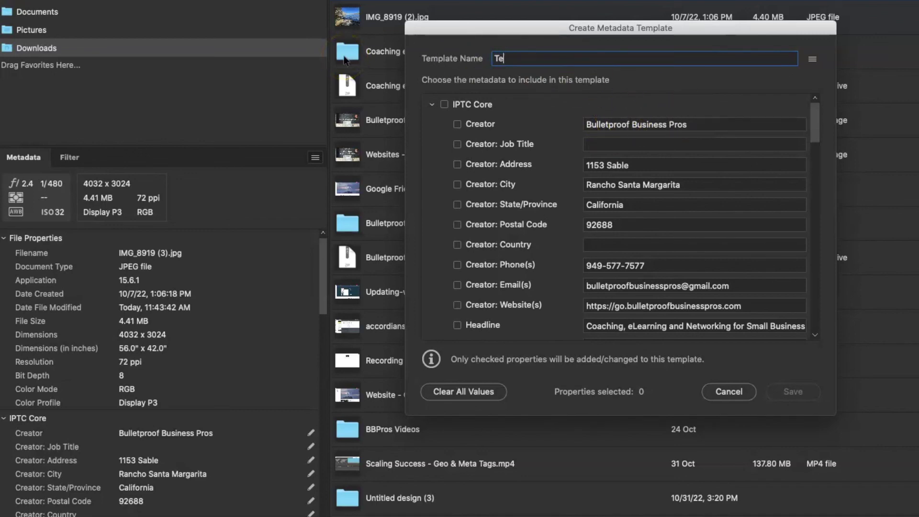
type("st MetaData")
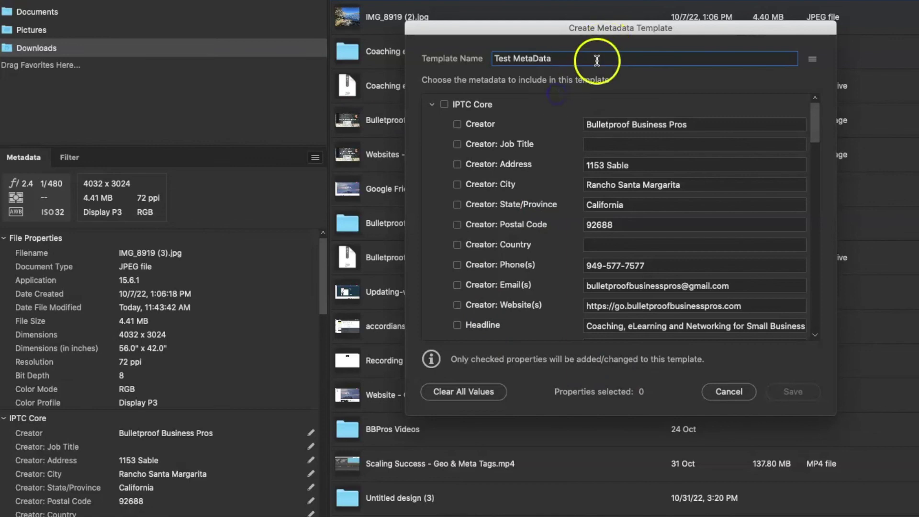
left_click(561, 114)
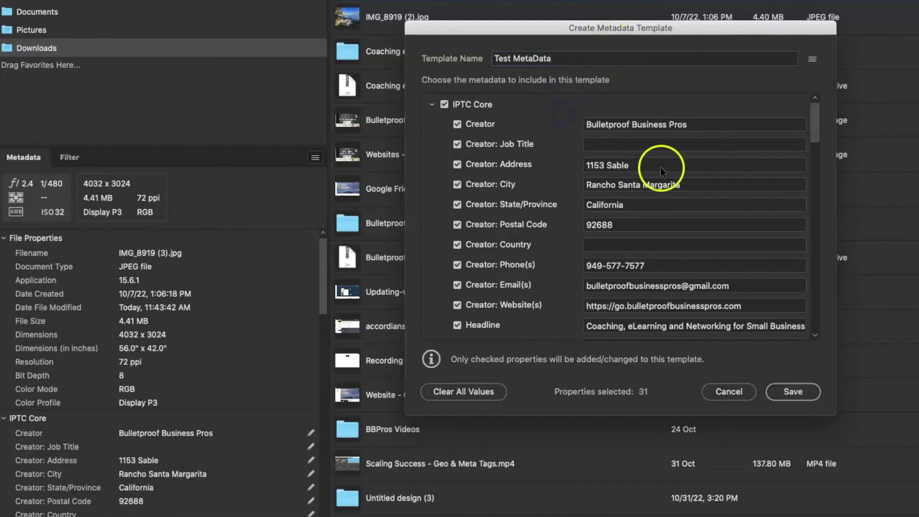
left_click(794, 392)
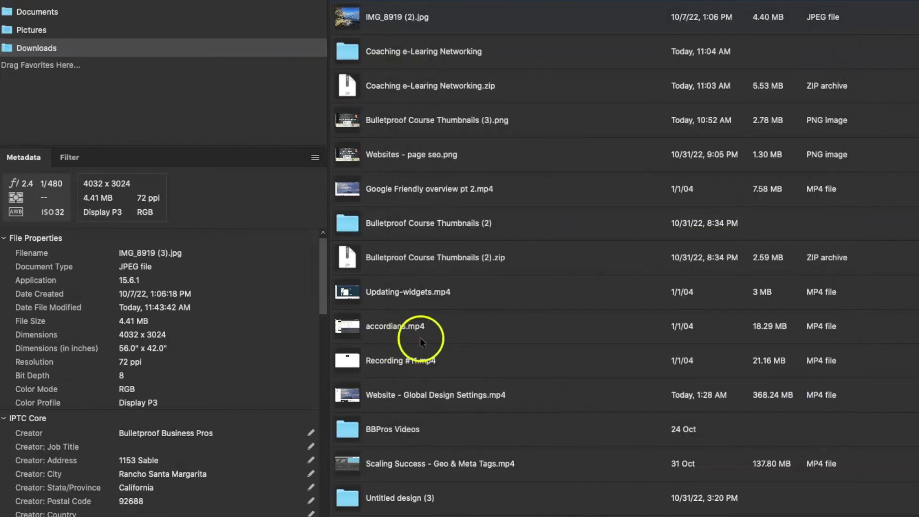
Verify Test MetaData is listed under Replace Metadata, then select the Scaling Success MP4 file.
left_click(318, 159)
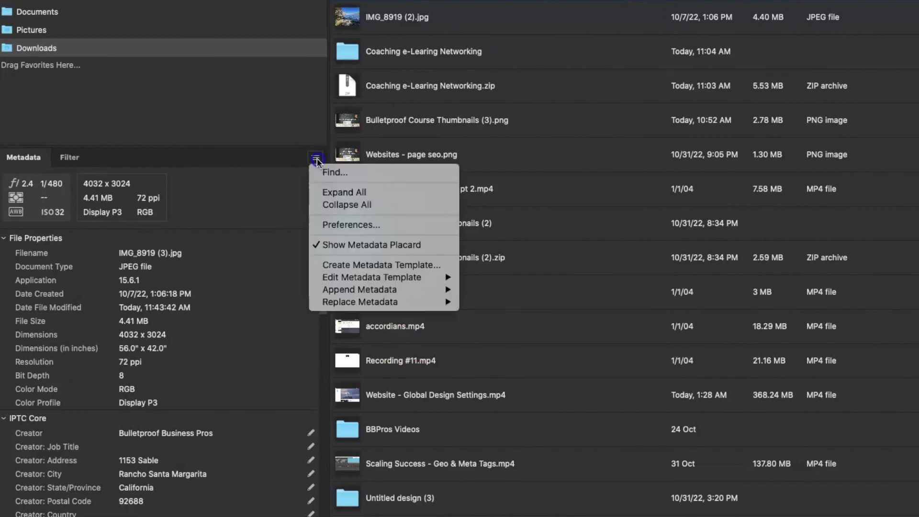
mouse_move(382, 302)
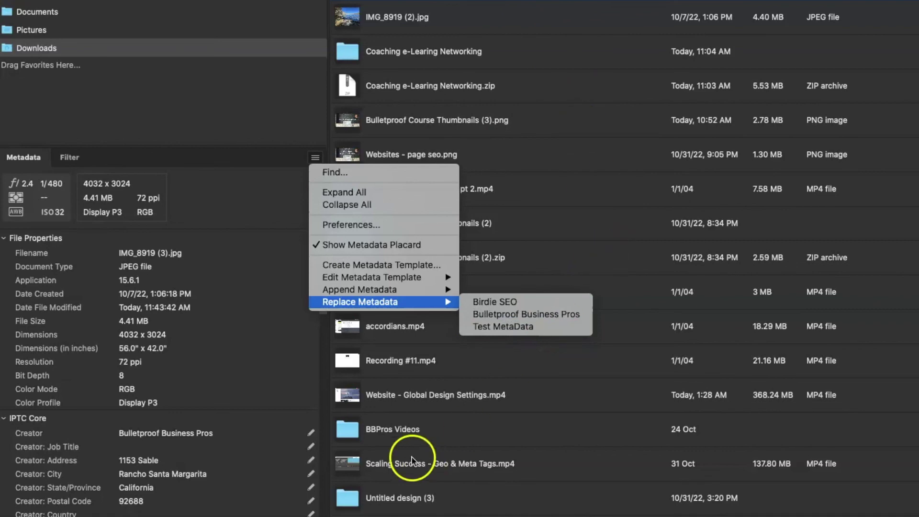
left_click(548, 469)
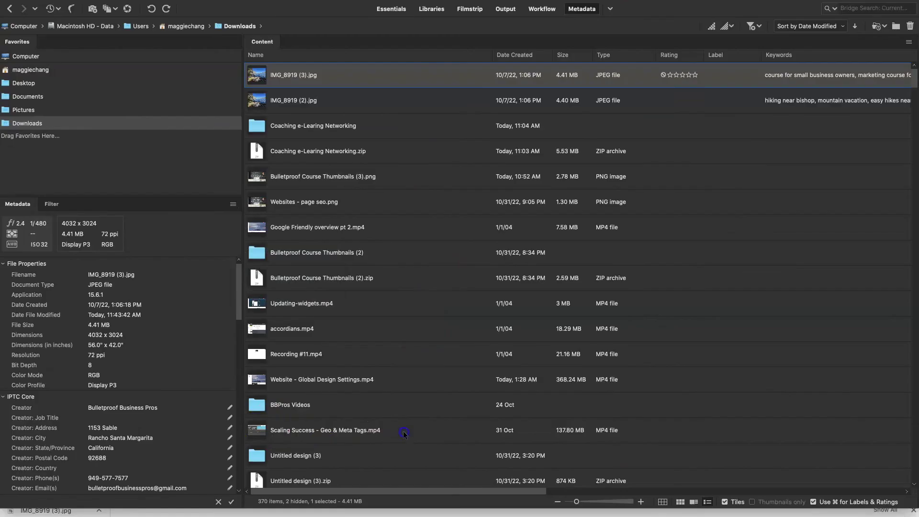
left_click(543, 467)
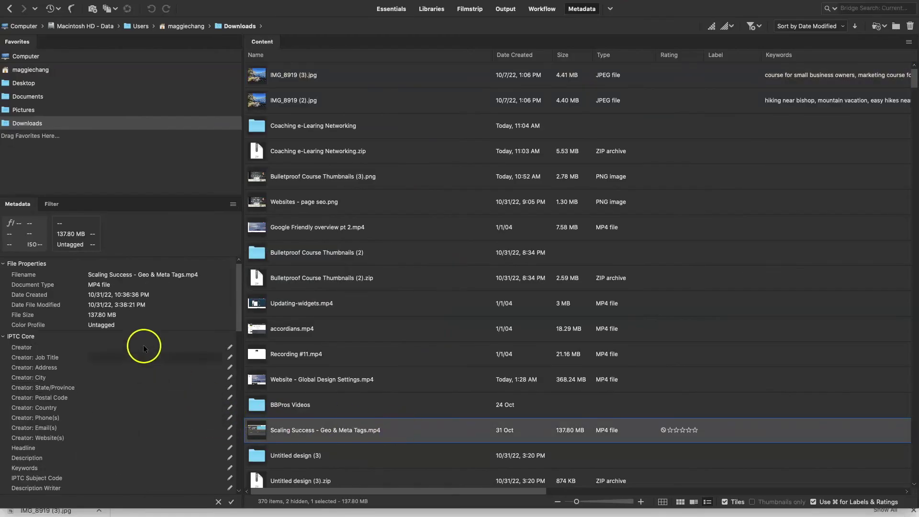